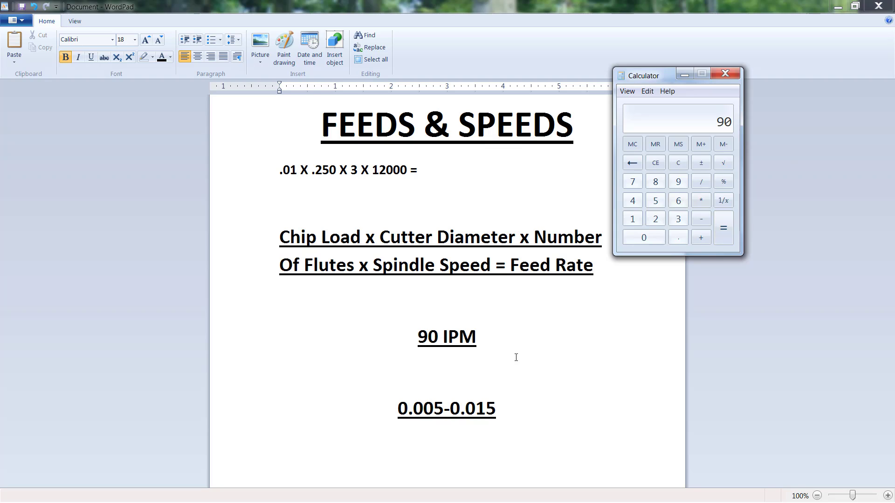
# Switch to VCarve Pro and examine the whole fireplace mantel scene, the bear up close and the cabin beside it
pyautogui.hotkey('alt', 'Tab')
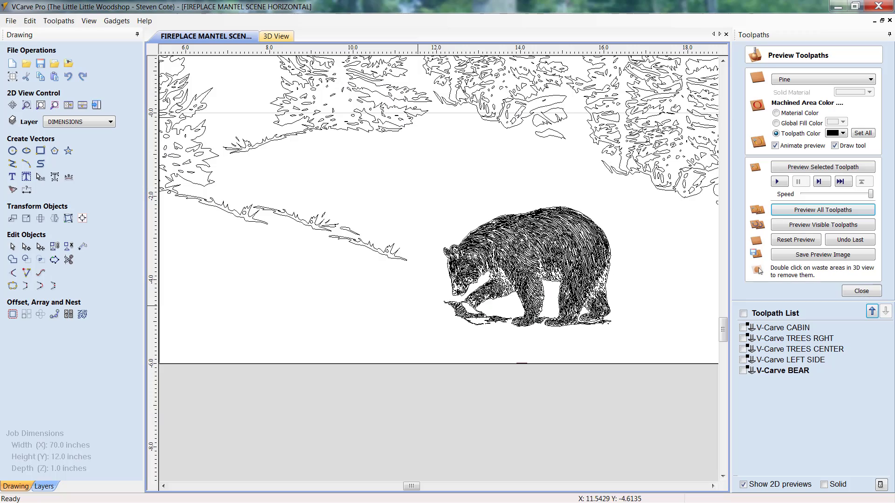
pyautogui.scroll(-4, 418, 177)
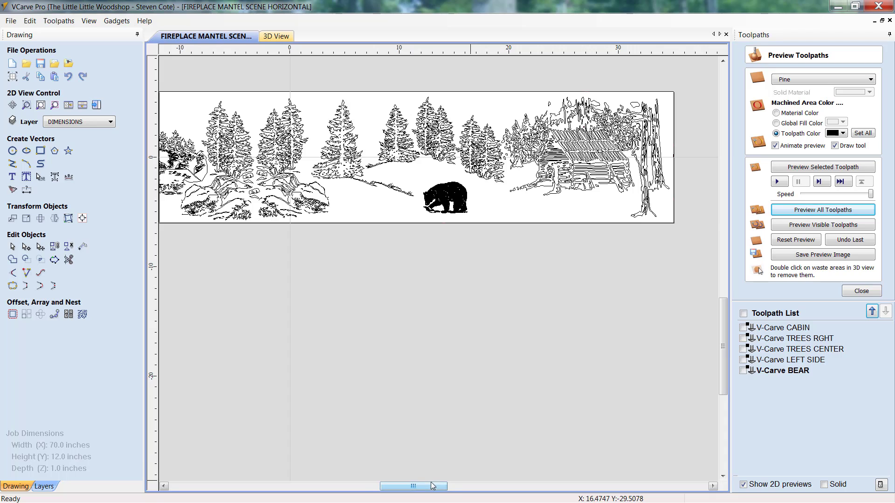
pyautogui.moveTo(434, 487)
pyautogui.mouseDown()
pyautogui.moveTo(424, 487)
pyautogui.moveTo(455, 421)
pyautogui.mouseUp()
pyautogui.scroll(-1, 591, 283)
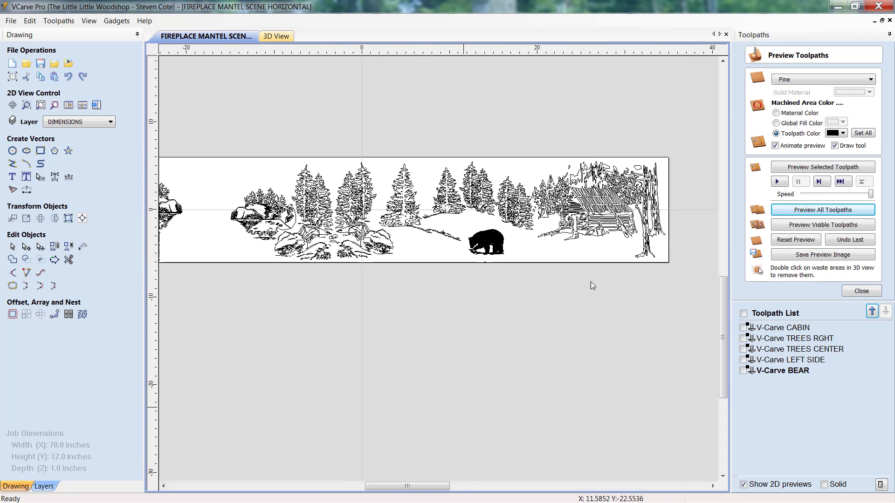
pyautogui.click(886, 33)
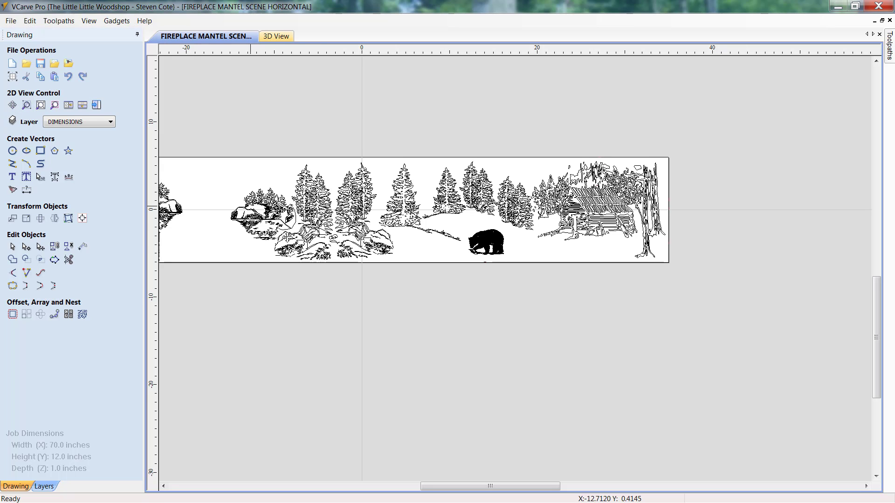
pyautogui.moveTo(385, 195)
pyautogui.mouseDown()
pyautogui.moveTo(456, 183)
pyautogui.moveTo(547, 227)
pyautogui.mouseUp()
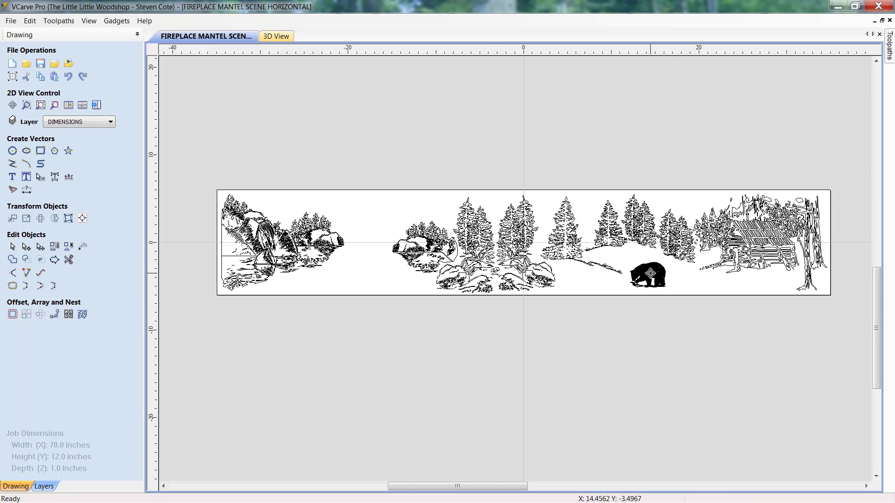
pyautogui.scroll(5, 651, 272)
pyautogui.scroll(3, 650, 273)
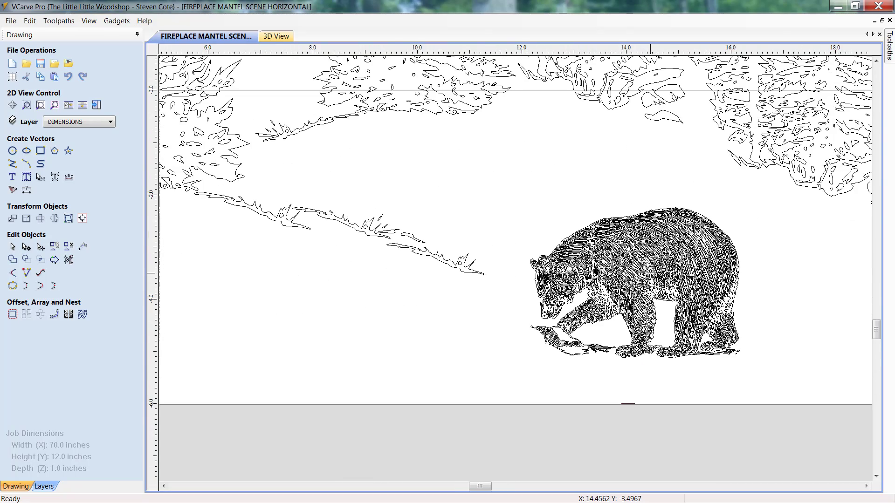
pyautogui.click(866, 486)
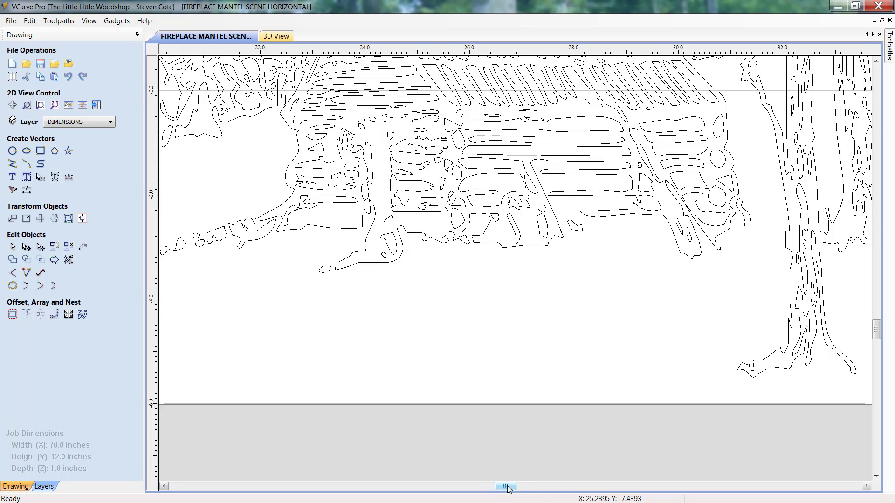
pyautogui.moveTo(506, 486); pyautogui.dragTo(486, 492)
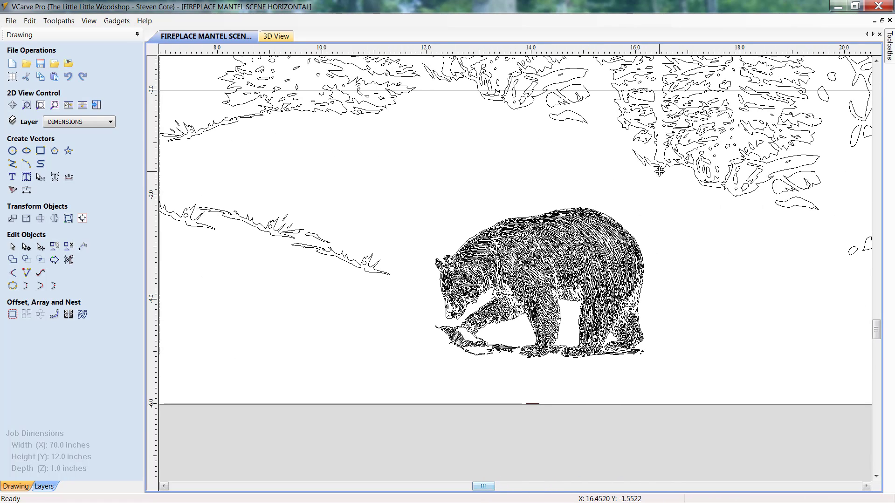
# Close the toolpath preview form and select the V-Carve BEAR toolpath together with its vectors
pyautogui.moveTo(887, 45)
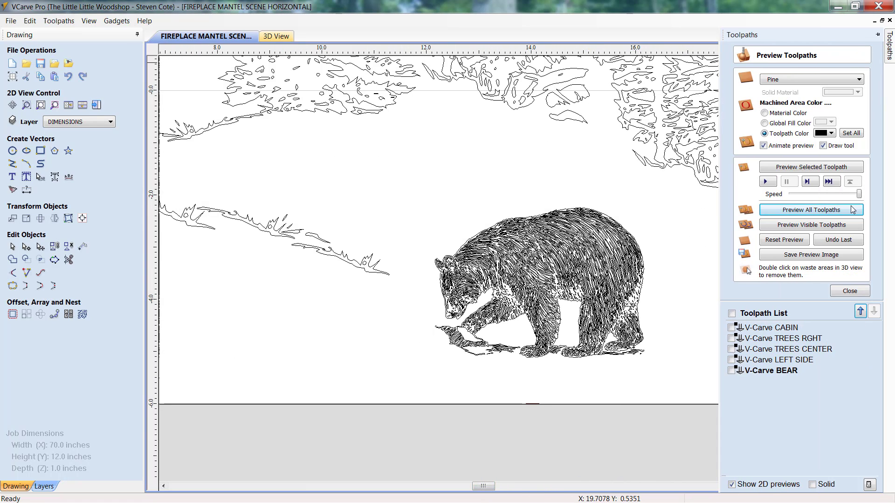
pyautogui.click(849, 292)
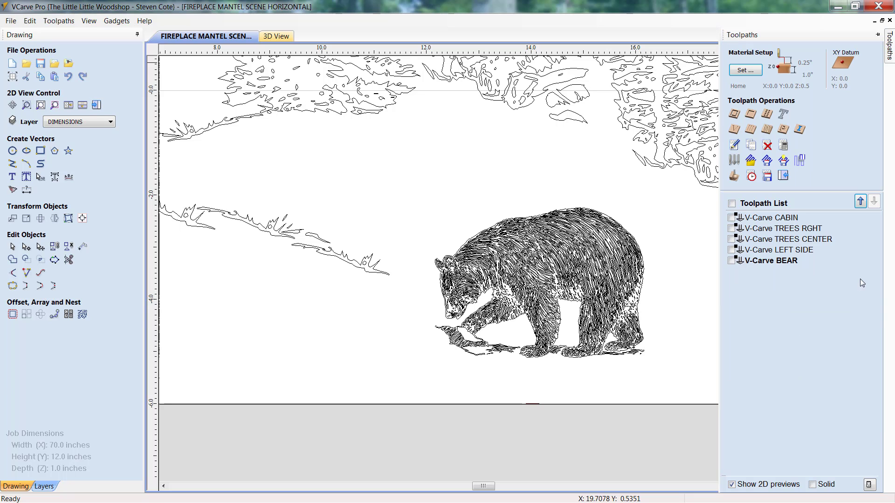
pyautogui.click(788, 262)
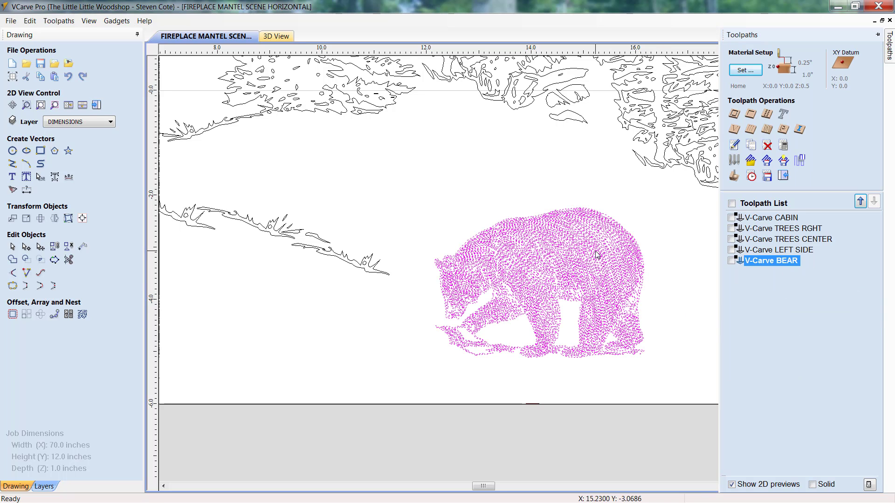
# Check the bear's width and height with Set Size, close the form and deselect the bear
pyautogui.click(560, 244)
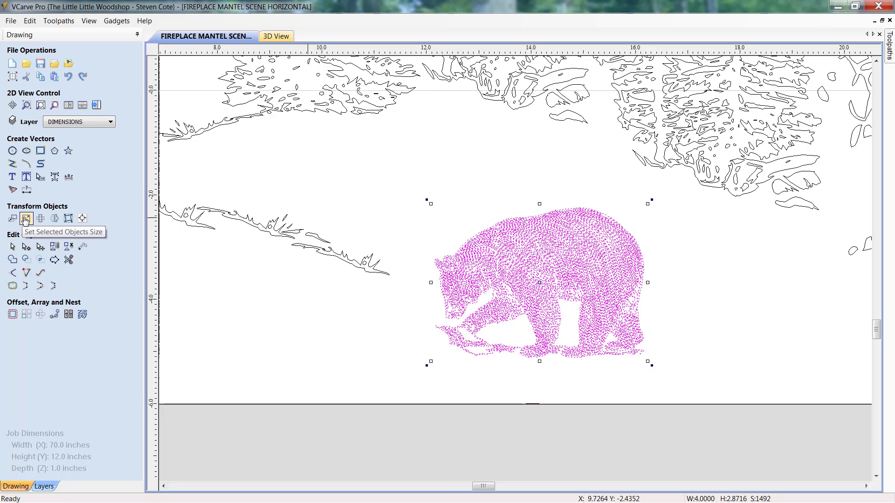
pyautogui.click(26, 219)
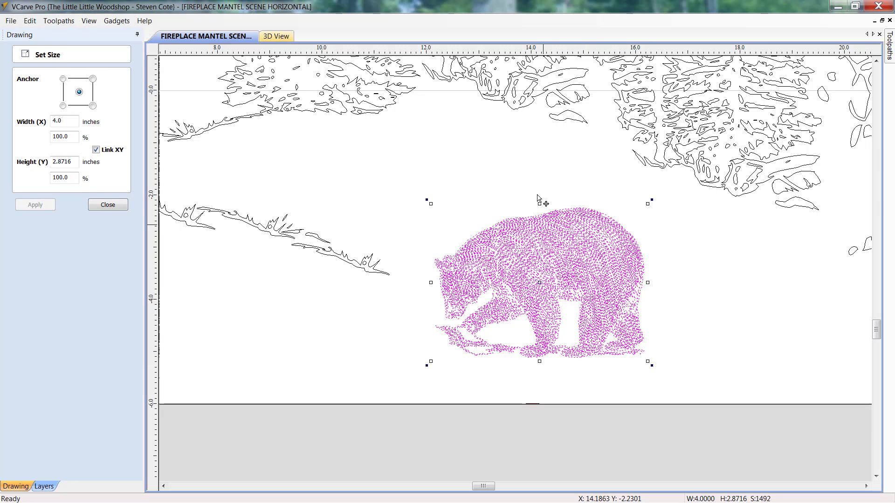
pyautogui.click(105, 207)
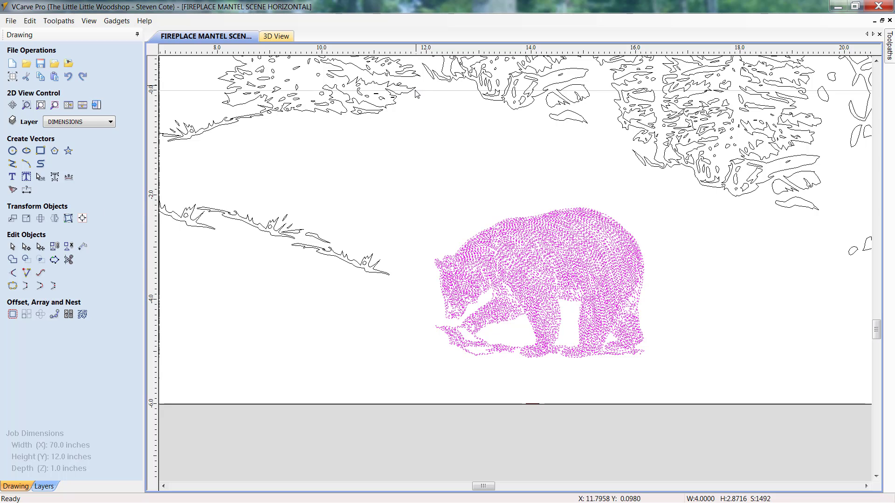
pyautogui.click(664, 242)
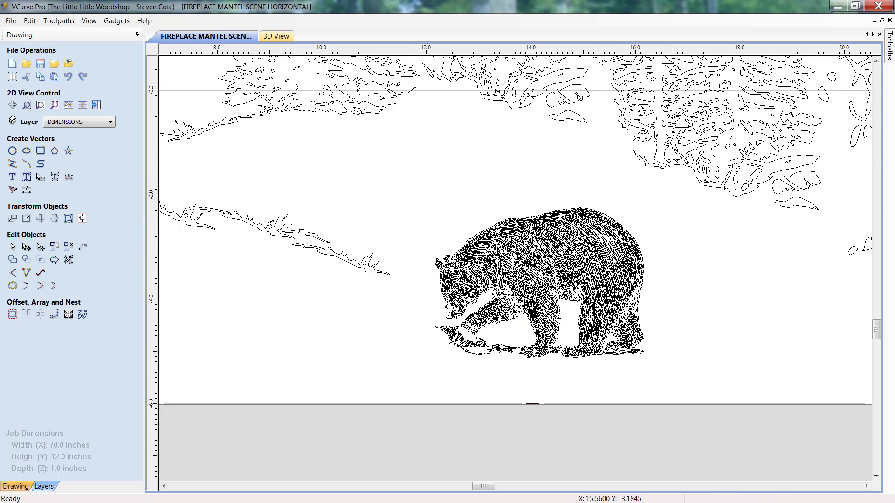
# Measure the gap between two neighbouring fur lines on the bear's upper back with the Measure tool
pyautogui.scroll(3, 620, 260)
pyautogui.scroll(2, 620, 260)
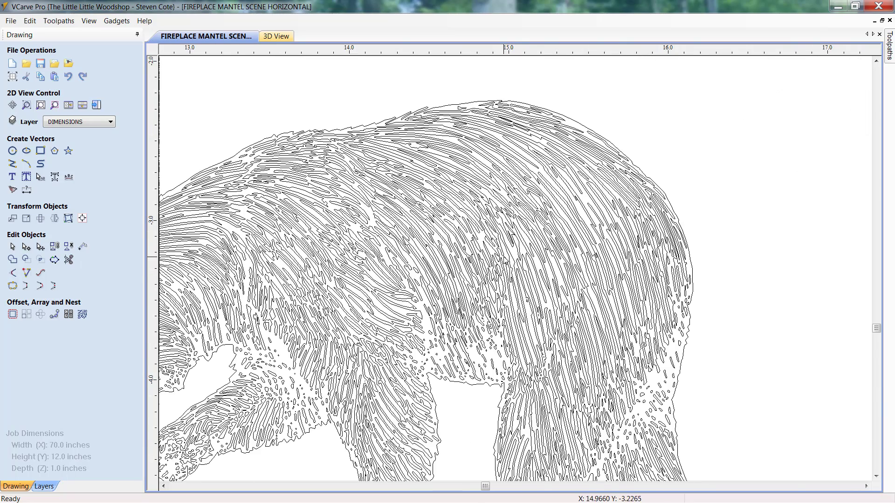
pyautogui.scroll(2, 472, 290)
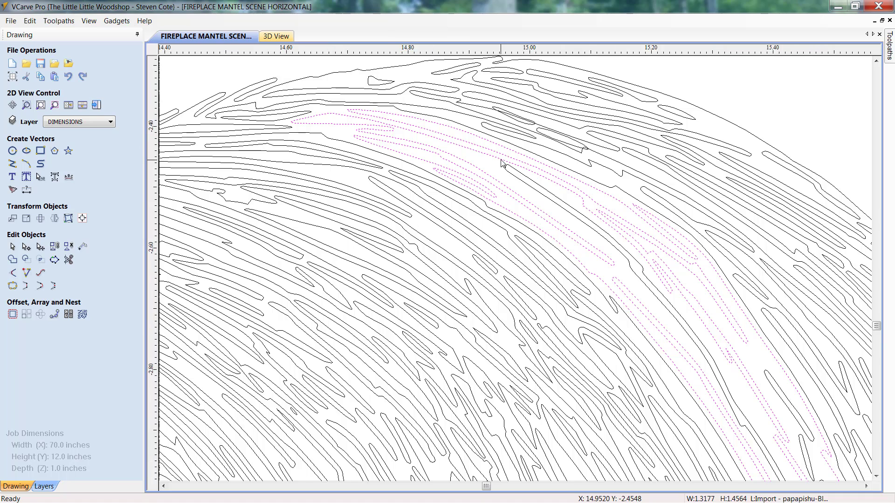
pyautogui.scroll(2, 501, 161)
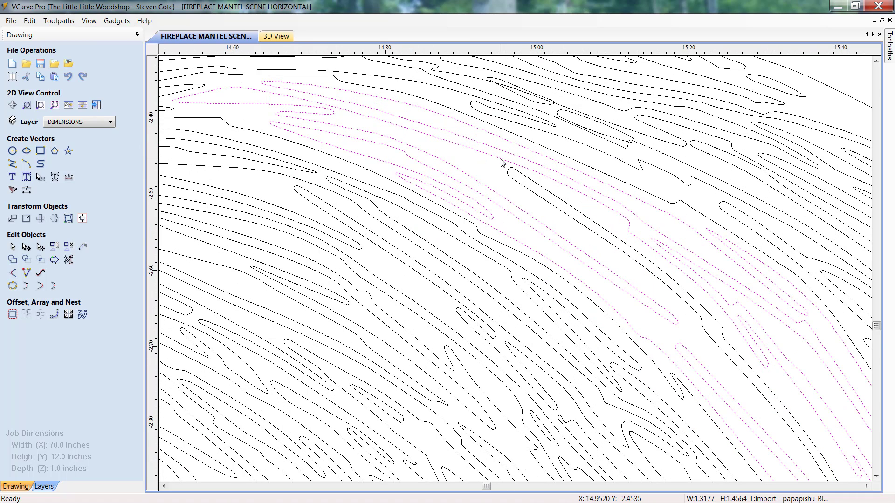
pyautogui.click(82, 246)
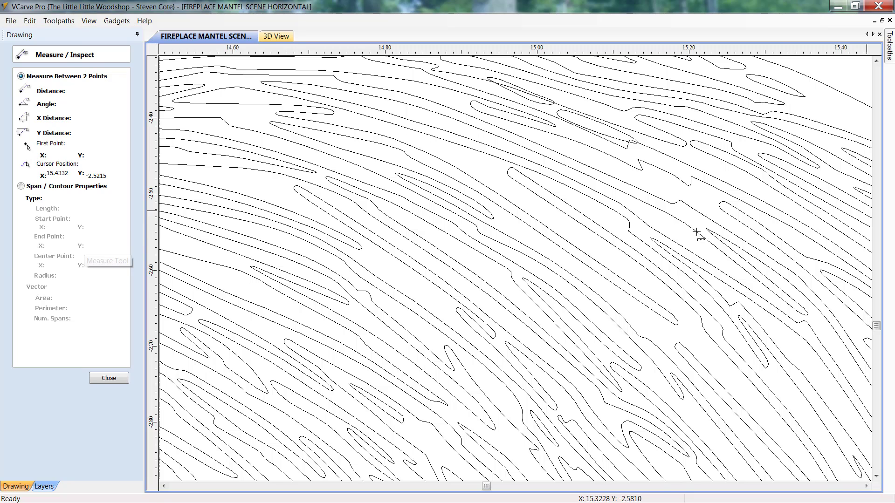
pyautogui.moveTo(681, 224); pyautogui.dragTo(696, 213)
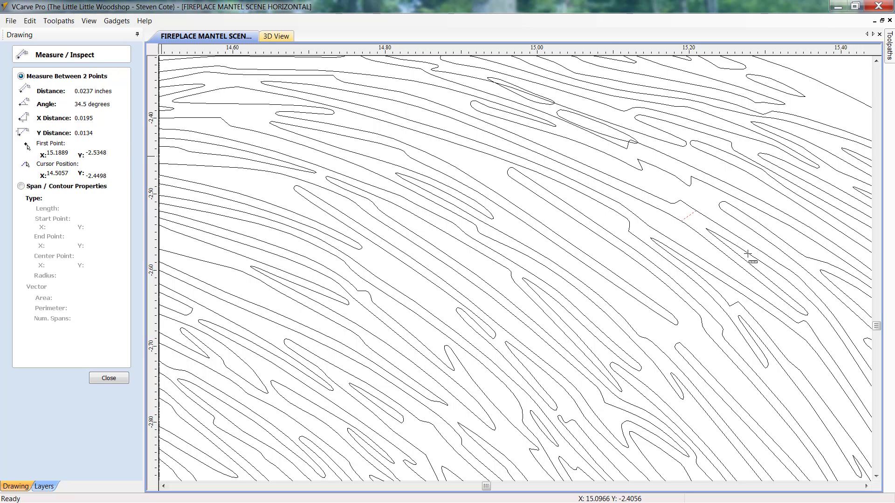
pyautogui.scroll(2, 739, 210)
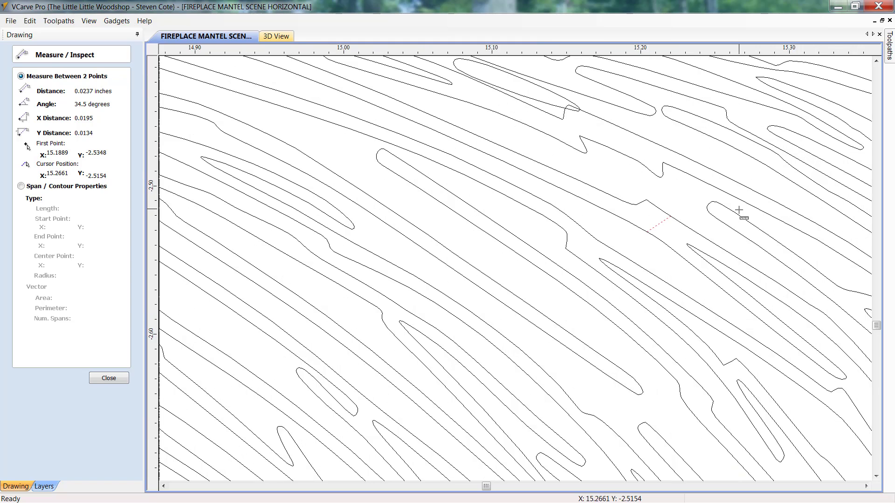
pyautogui.scroll(1, 739, 210)
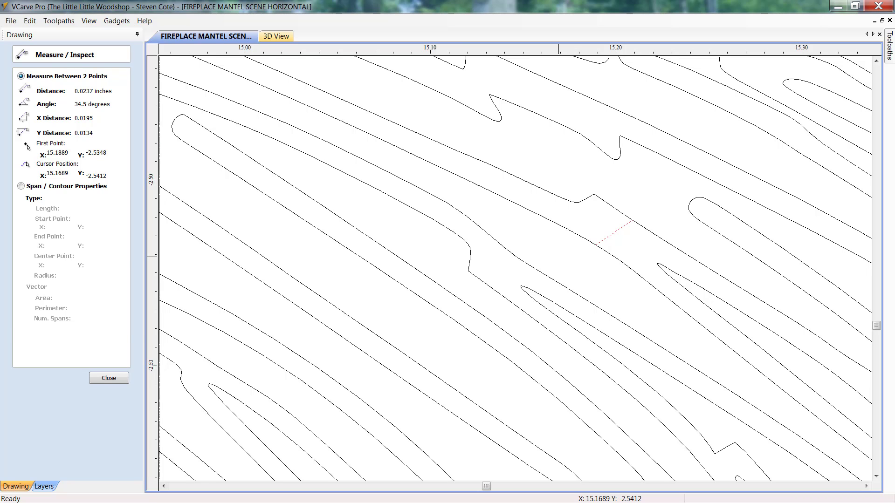
# Consult the 60° and 30° V-bit cutting depth chart in Windows Photo Viewer and inspect the fur contours bordering the measured gap
pyautogui.hotkey('alt', 'Tab')
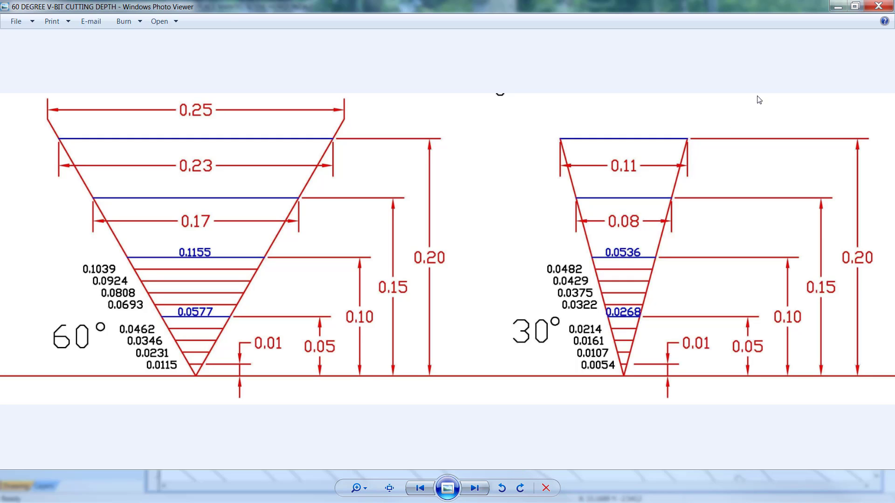
pyautogui.click(836, 5)
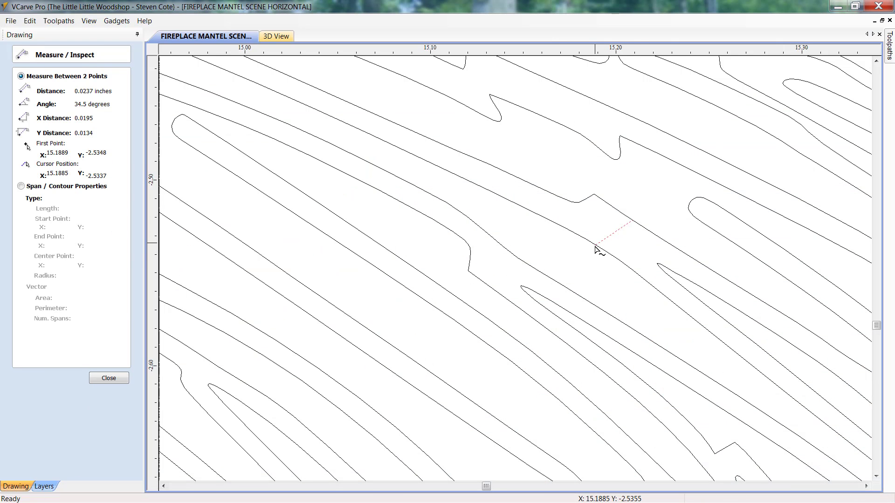
pyautogui.press('Escape')
pyautogui.click(478, 195)
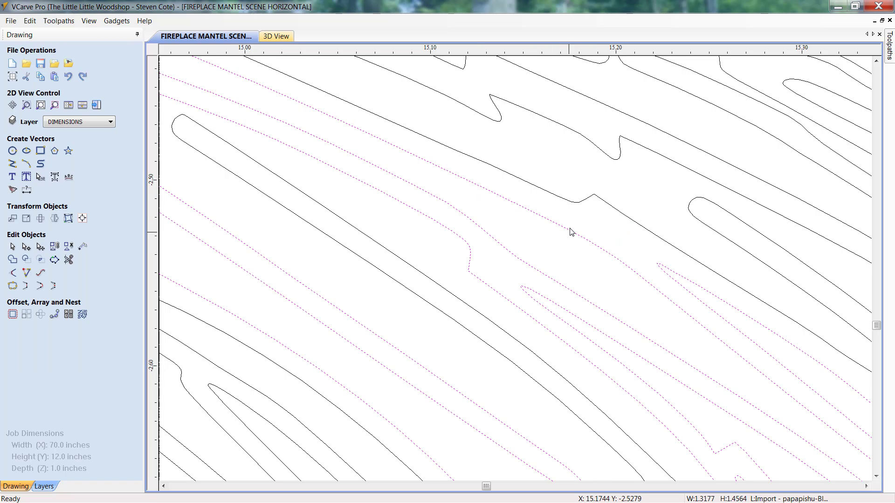
pyautogui.click(568, 205)
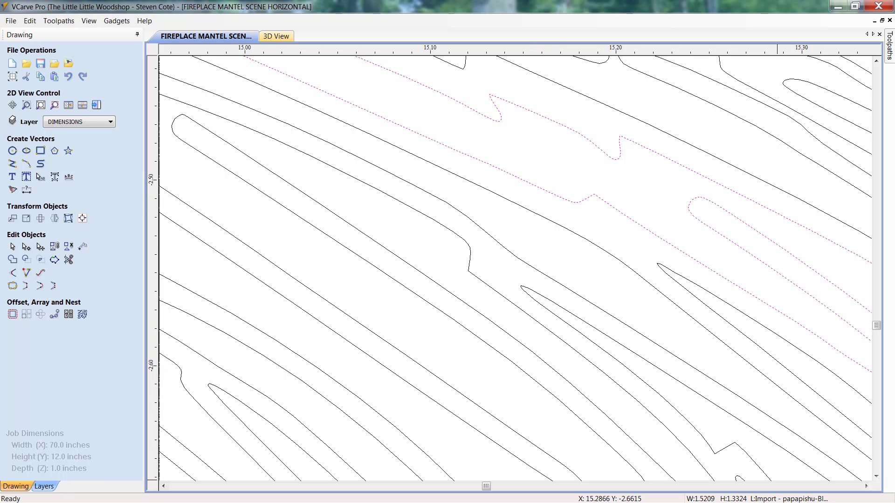
pyautogui.hotkey('alt', 'Tab')
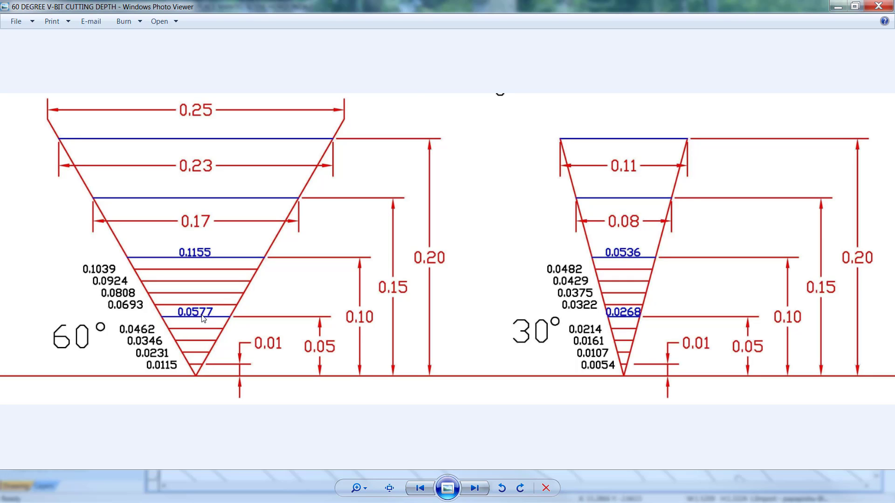
pyautogui.click(838, 6)
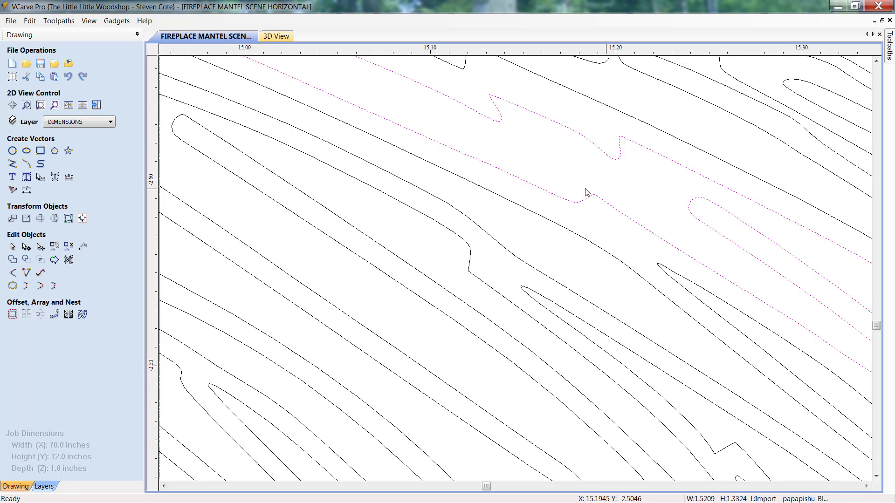
# Deselect the fur contour, examine the whole bear again and close the Set Size form
pyautogui.click(609, 267)
pyautogui.scroll(-4, 609, 267)
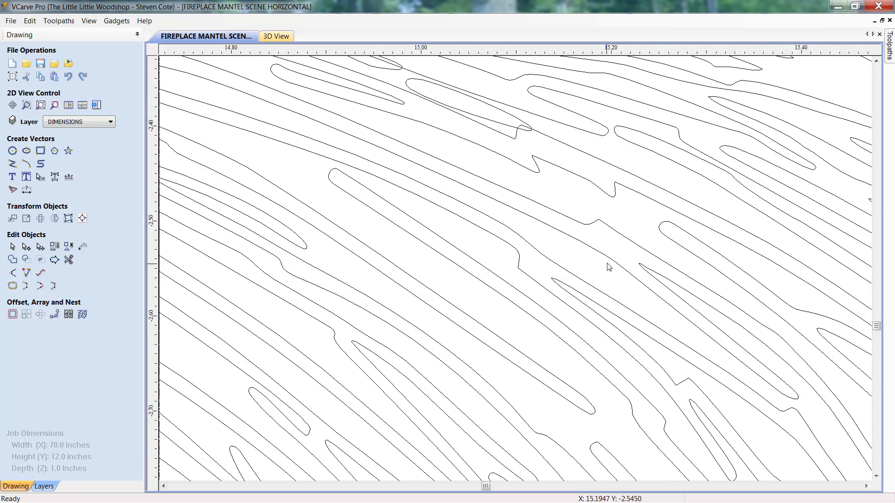
pyautogui.scroll(-8, 608, 267)
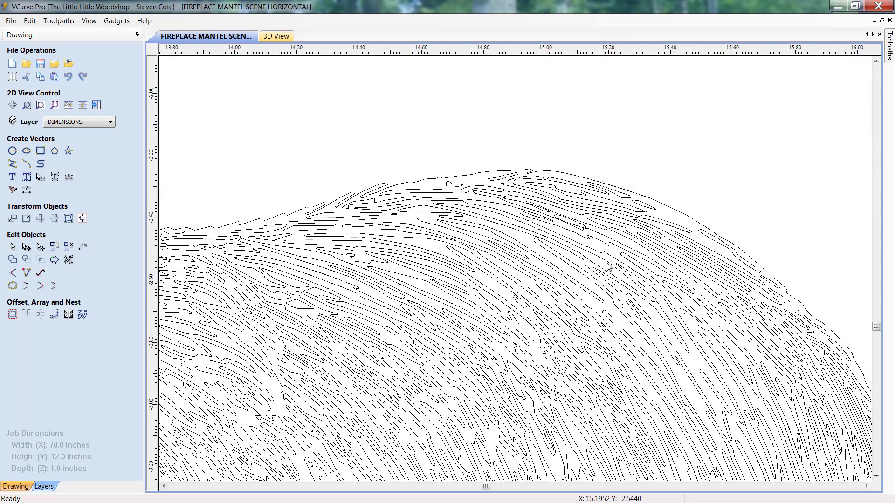
pyautogui.scroll(-3, 608, 272)
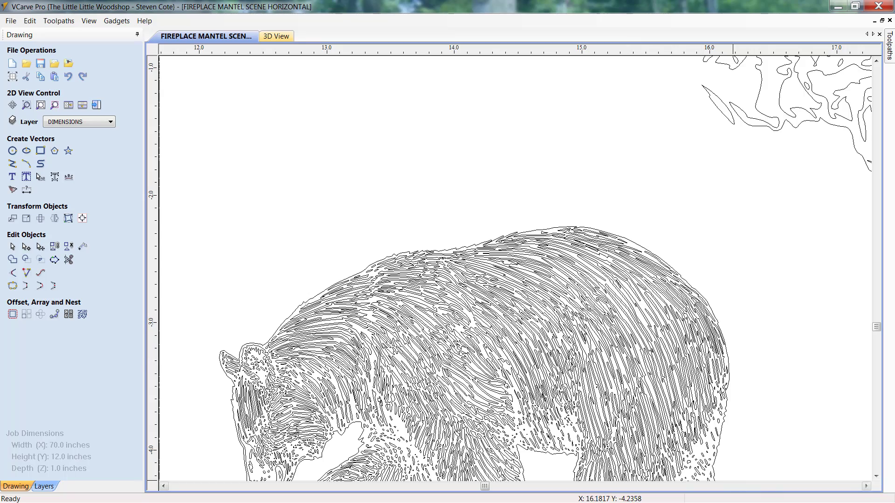
pyautogui.click(876, 476)
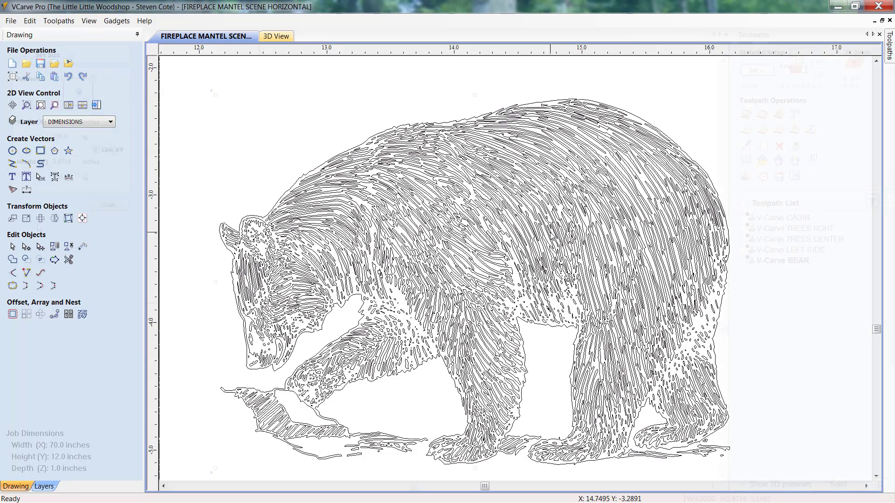
pyautogui.click(110, 206)
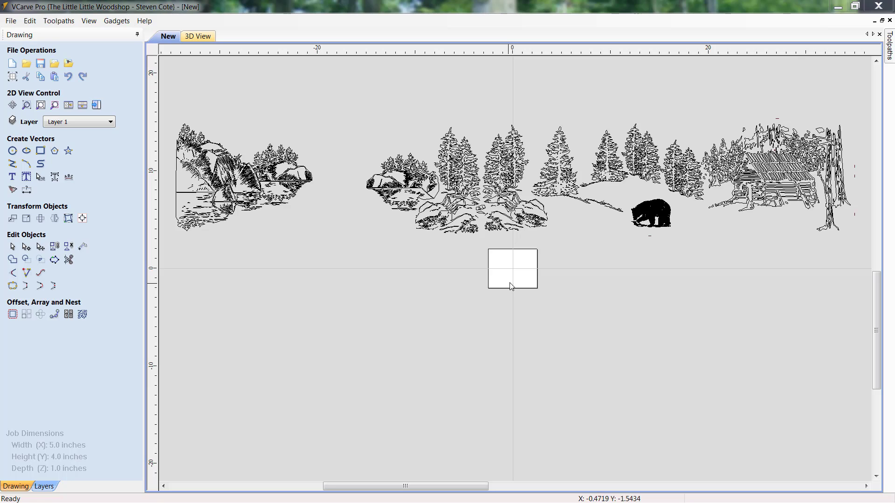
# Review and accept the new job's setup of 5.0 by 4.0 inches, 1.0 inch thick, with a centred XY datum
pyautogui.click(12, 77)
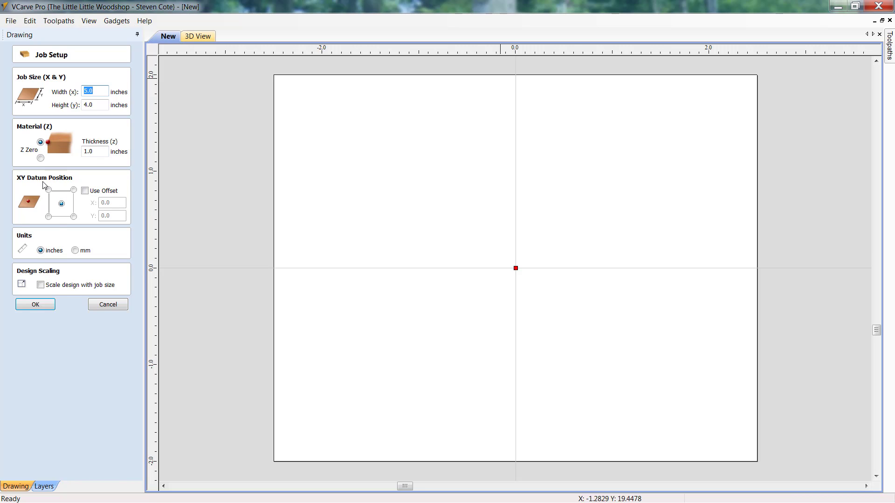
pyautogui.click(35, 305)
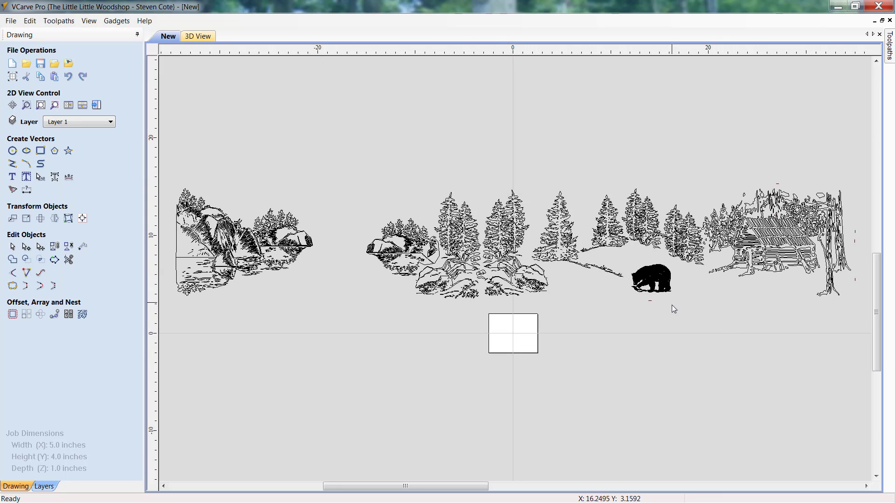
# Delete the stray short dimension line below the bear
pyautogui.scroll(4, 670, 273)
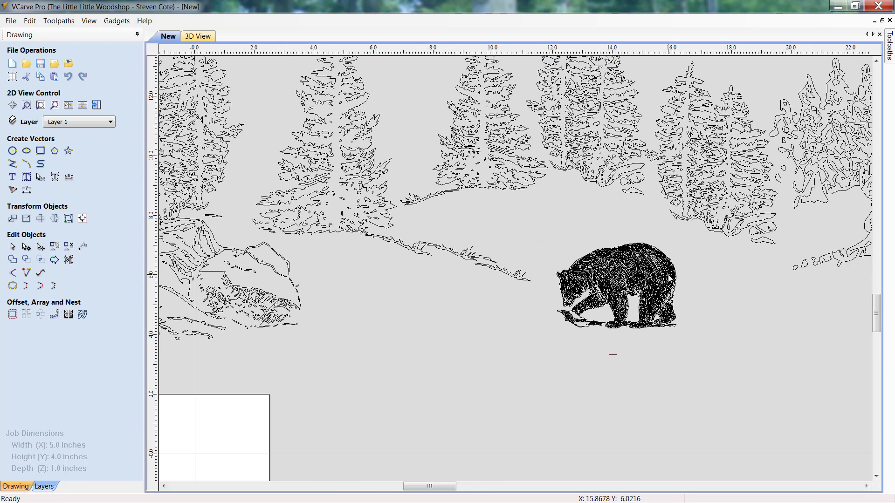
pyautogui.click(615, 357)
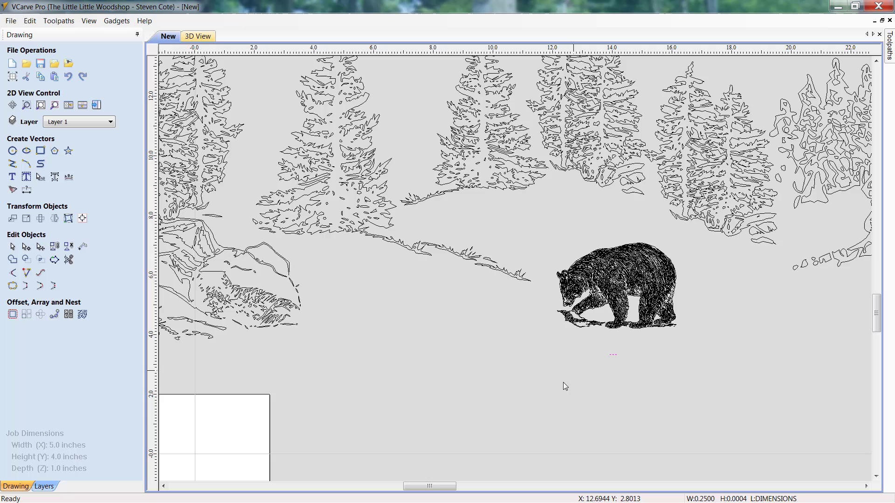
pyautogui.click(555, 405)
# Select all of the bear's vectors and centre them on the material in both directions
pyautogui.moveTo(697, 342); pyautogui.dragTo(550, 236)
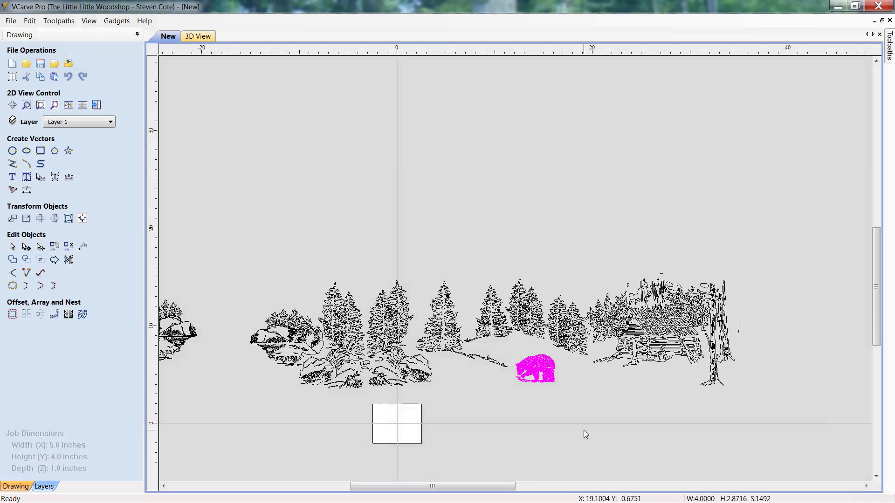
pyautogui.click(82, 219)
pyautogui.click(70, 91)
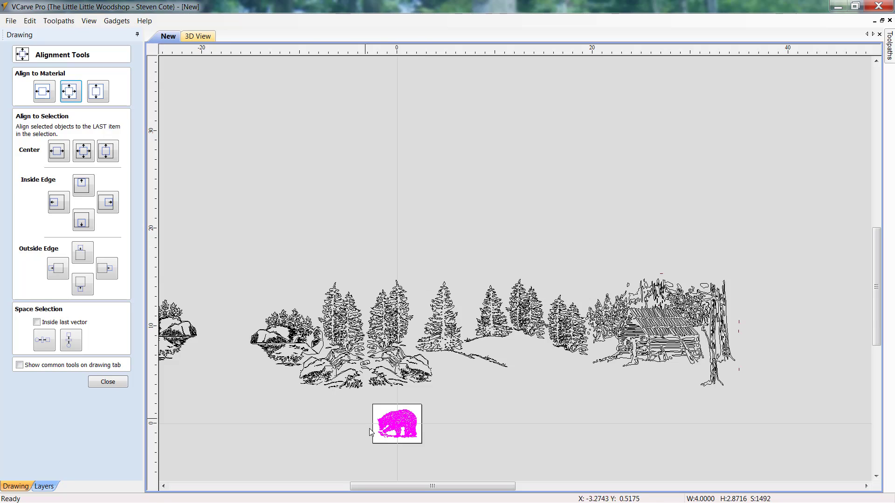
# Delete all the remaining mantel scenery outside the material, keeping only the bear, and close the Alignment Tools
pyautogui.moveTo(423, 486); pyautogui.dragTo(394, 493)
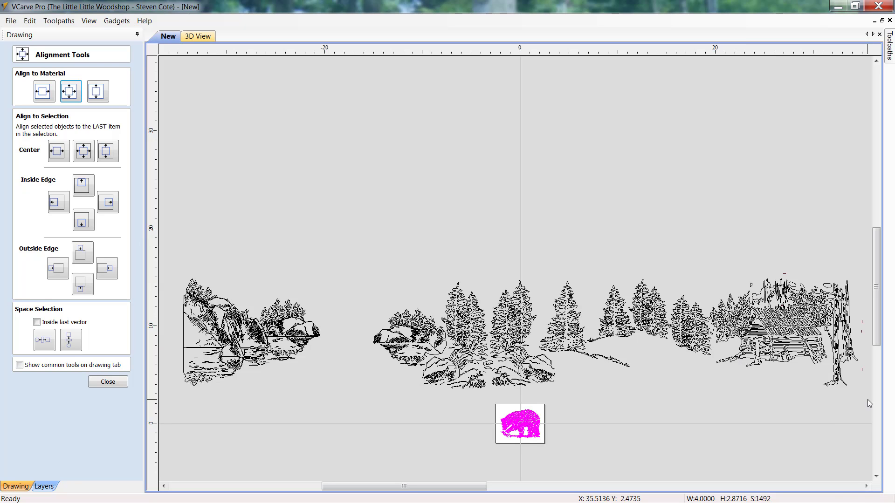
pyautogui.moveTo(868, 399); pyautogui.dragTo(598, 215)
pyautogui.press('Delete')
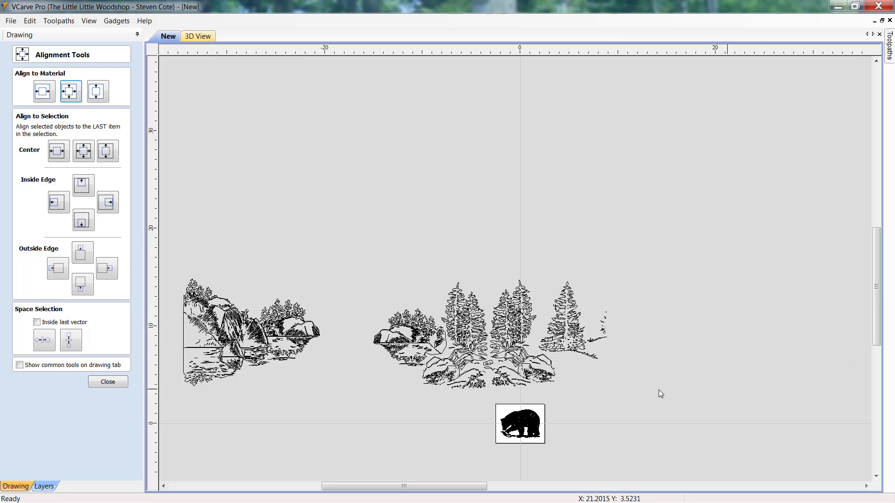
pyautogui.moveTo(640, 391); pyautogui.dragTo(354, 289)
pyautogui.press('Delete')
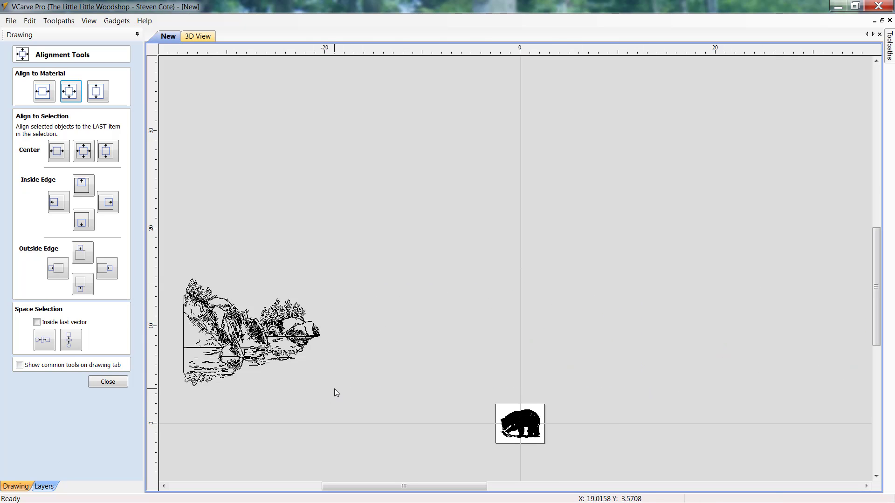
pyautogui.moveTo(334, 389); pyautogui.dragTo(166, 265)
pyautogui.press('Delete')
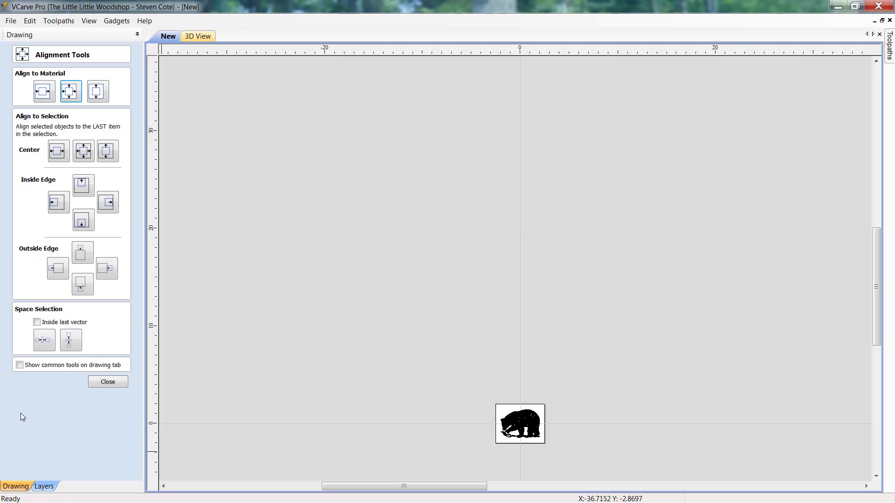
pyautogui.click(97, 385)
# Examine the centred bear's contours closely, from the whole figure through the head to the small islands in the front paw
pyautogui.scroll(8, 526, 447)
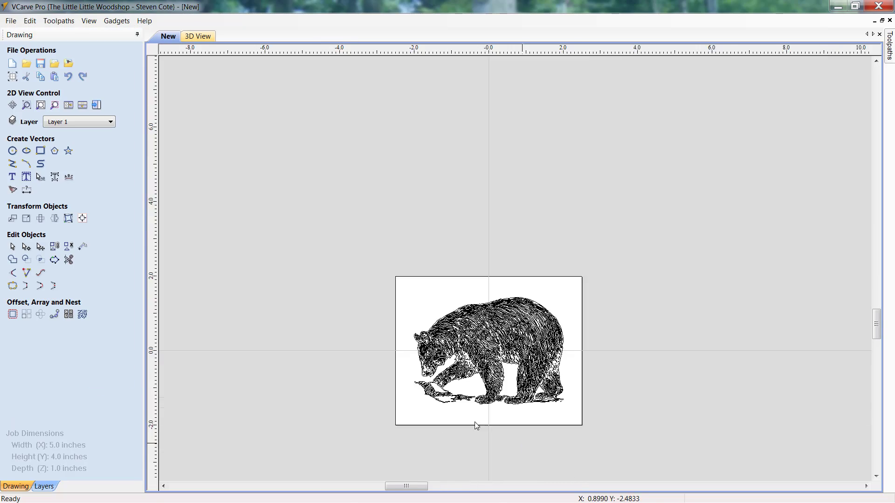
pyautogui.scroll(3, 562, 175)
pyautogui.scroll(-3, 622, 350)
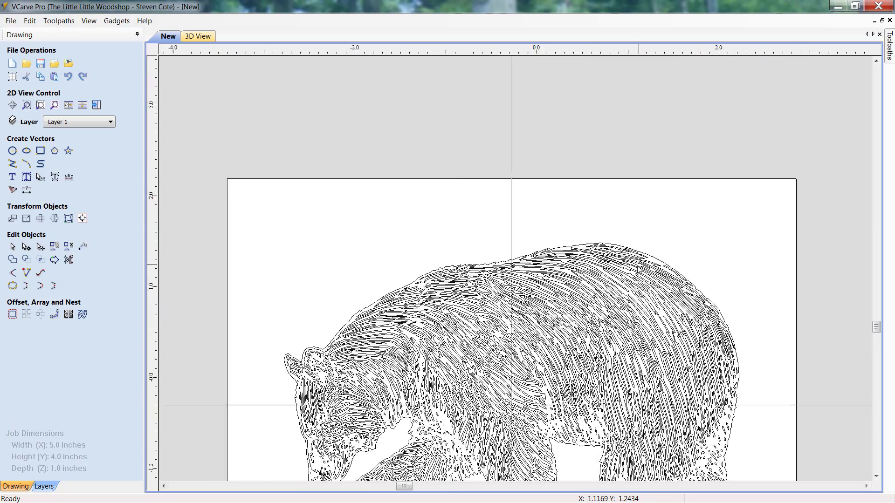
pyautogui.click(877, 476)
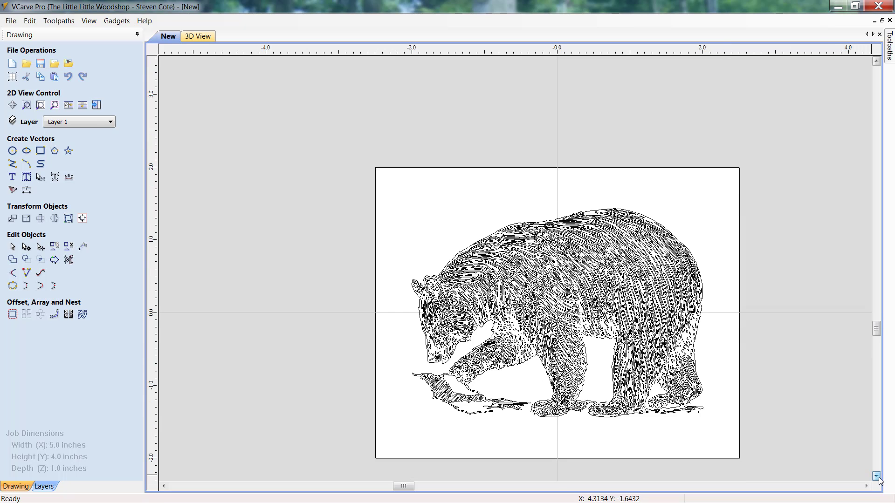
pyautogui.click(877, 477)
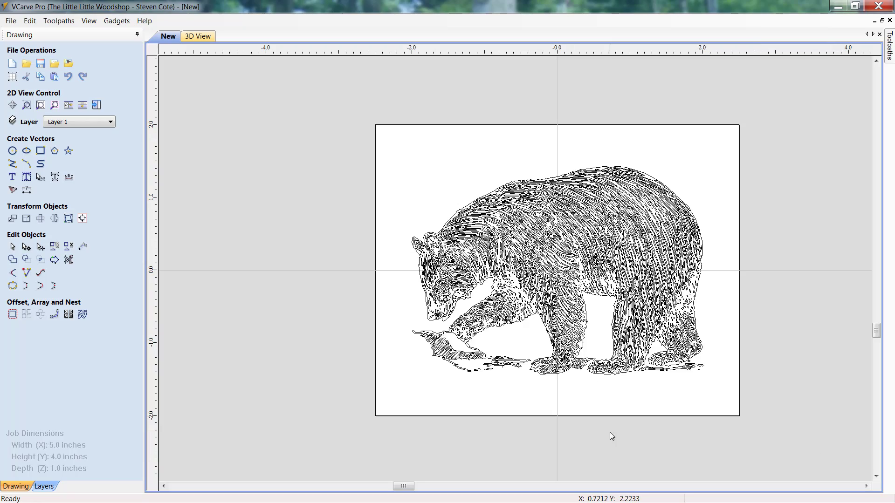
pyautogui.scroll(4, 442, 235)
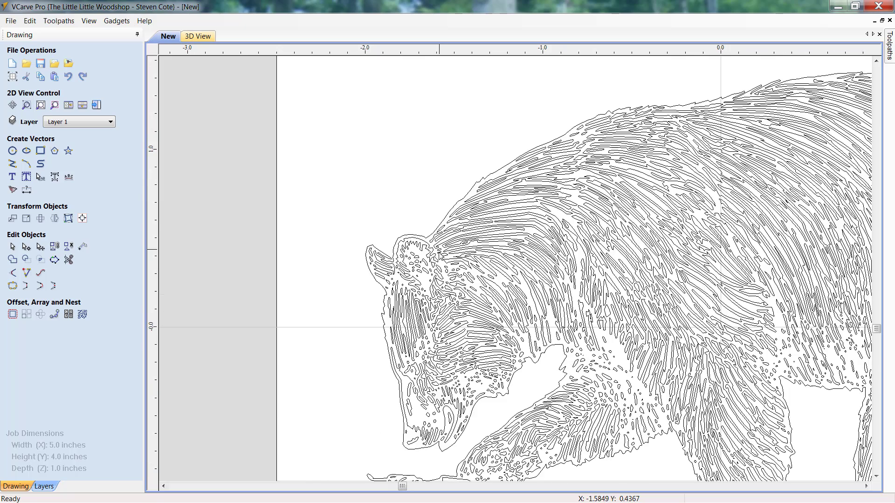
pyautogui.scroll(4, 539, 422)
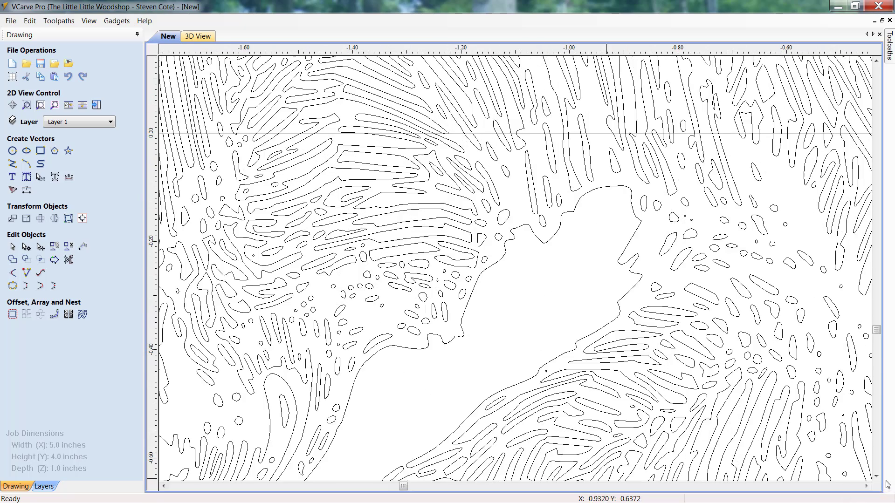
pyautogui.click(877, 477)
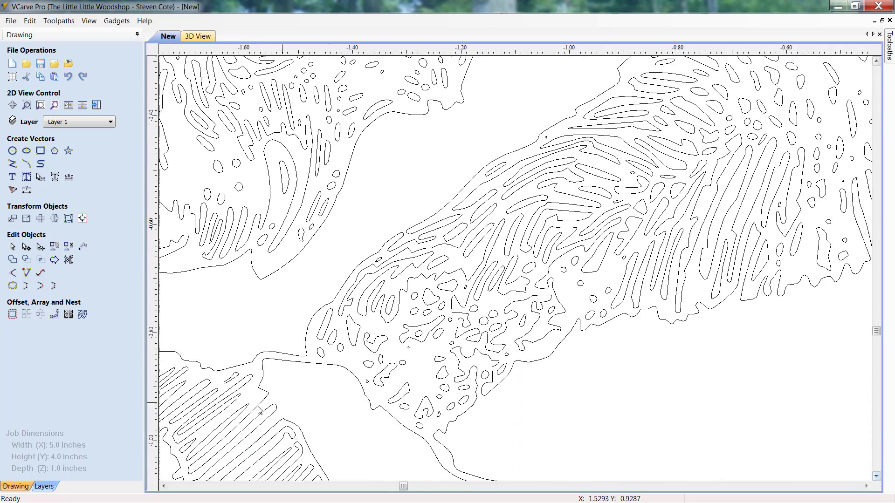
pyautogui.scroll(3, 260, 410)
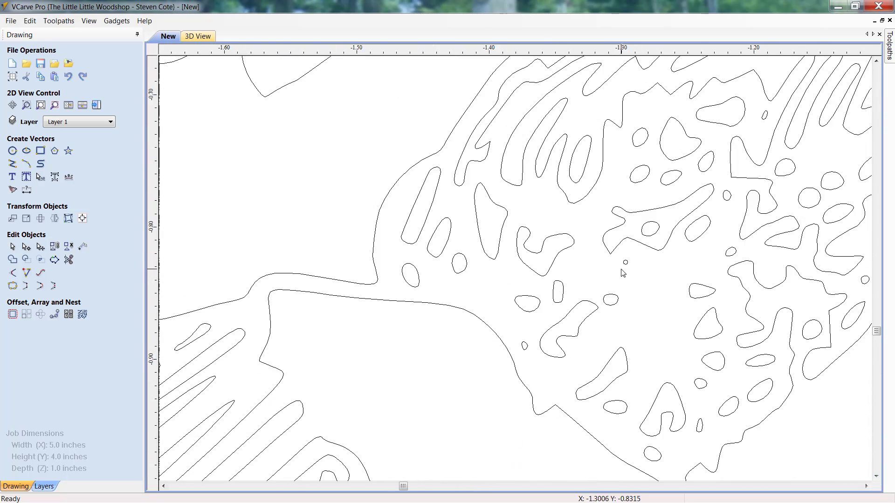
# Check the width and height of the tiny circular contour in the front paw with Set Size
pyautogui.click(625, 263)
pyautogui.scroll(2, 633, 264)
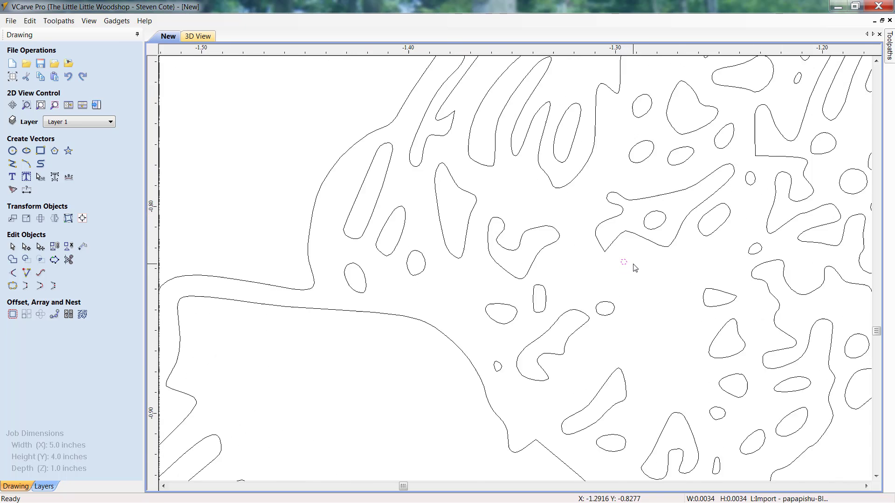
pyautogui.scroll(2, 634, 265)
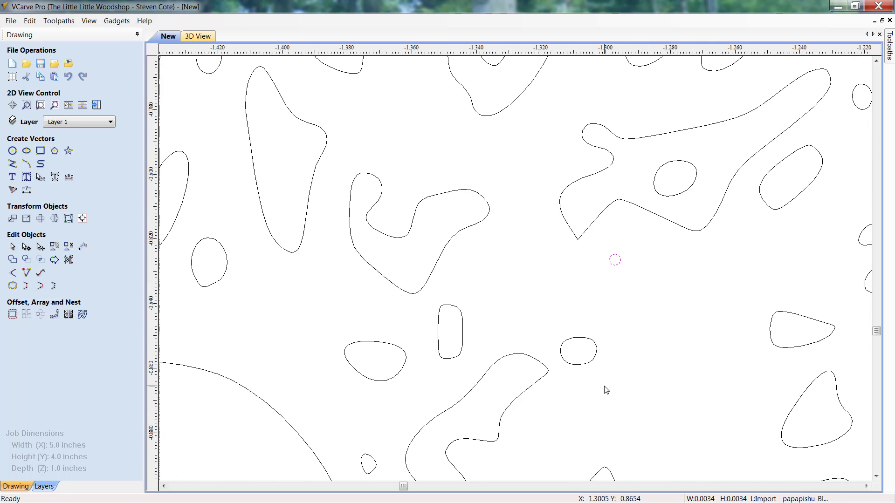
pyautogui.scroll(-4, 605, 387)
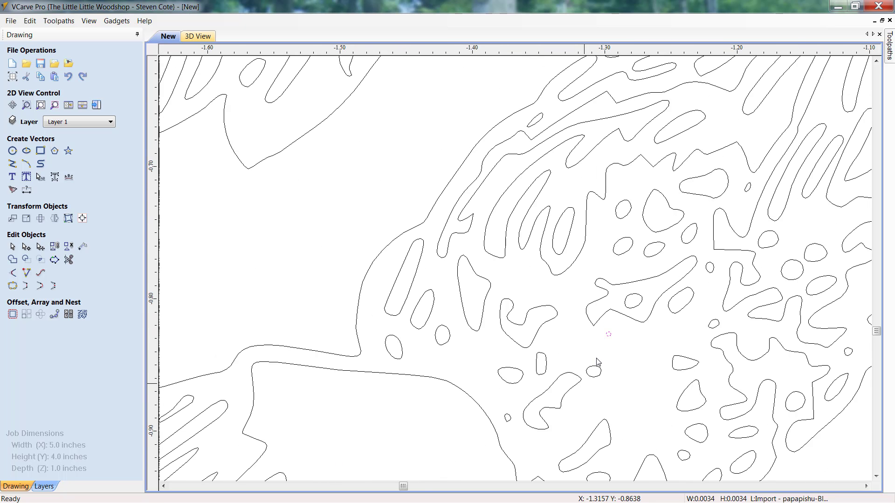
pyautogui.click(609, 336)
pyautogui.scroll(5, 613, 339)
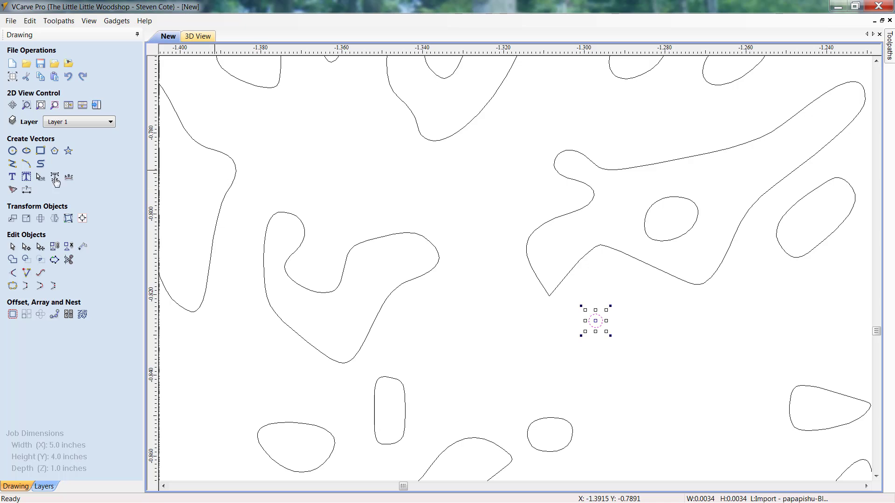
pyautogui.click(26, 218)
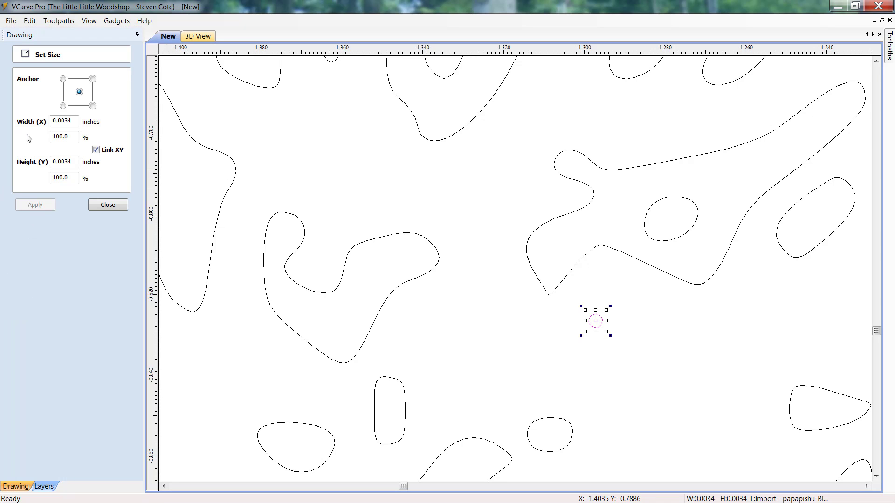
pyautogui.click(106, 206)
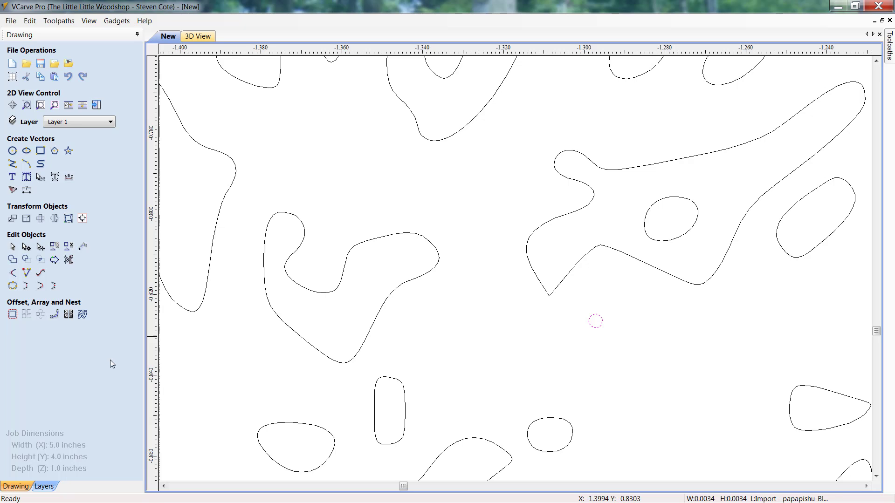
# Delete the tiny circle and the small oval near the upper part of the front paw
pyautogui.scroll(-3, 673, 274)
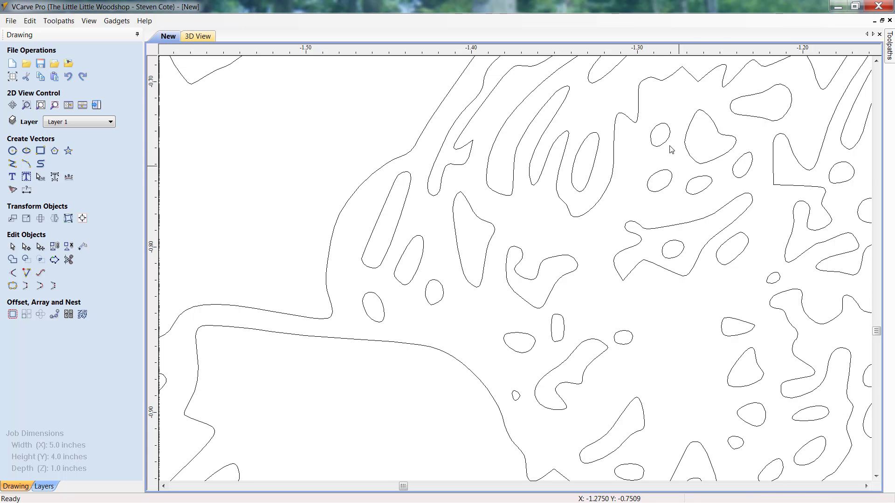
pyautogui.click(653, 129)
pyautogui.press('Delete')
pyautogui.scroll(-3, 653, 250)
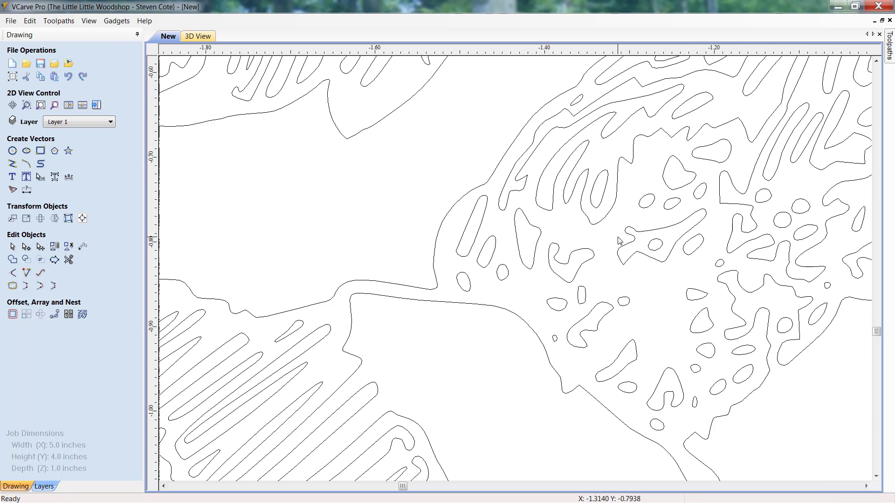
pyautogui.scroll(2, 694, 261)
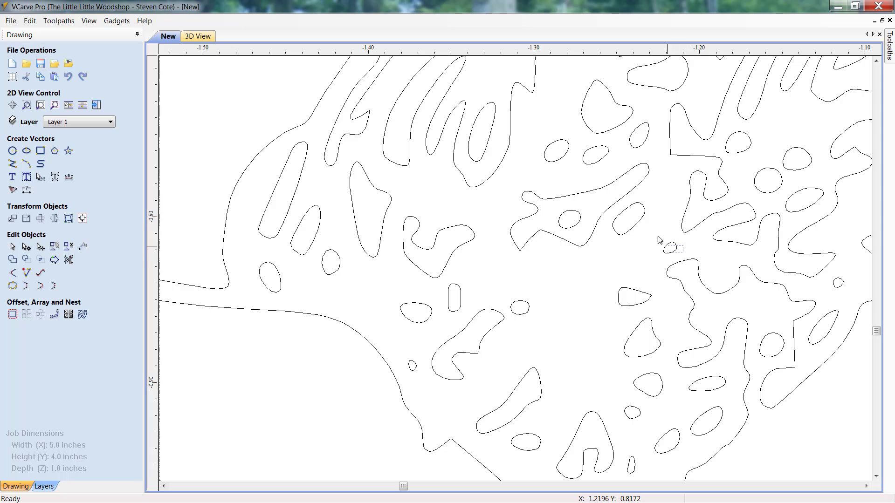
# Check the width and height of the round island near the front paw's outer edge with Set Size
pyautogui.click(780, 359)
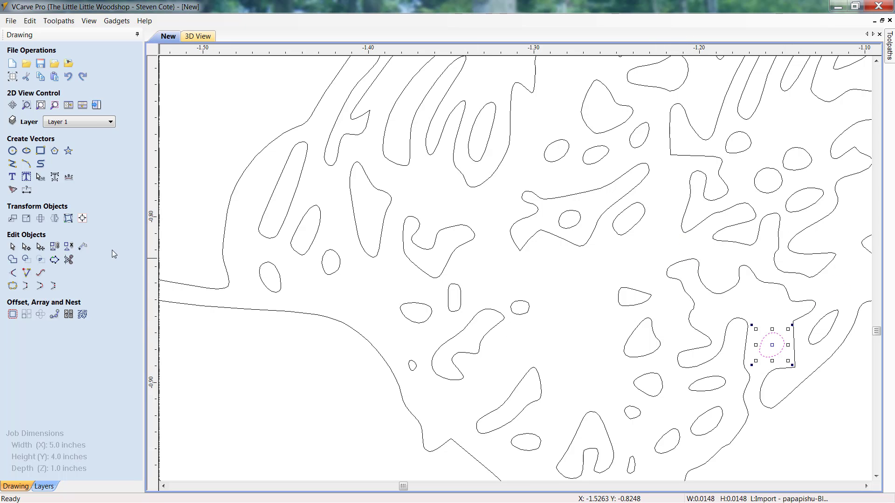
pyautogui.click(27, 219)
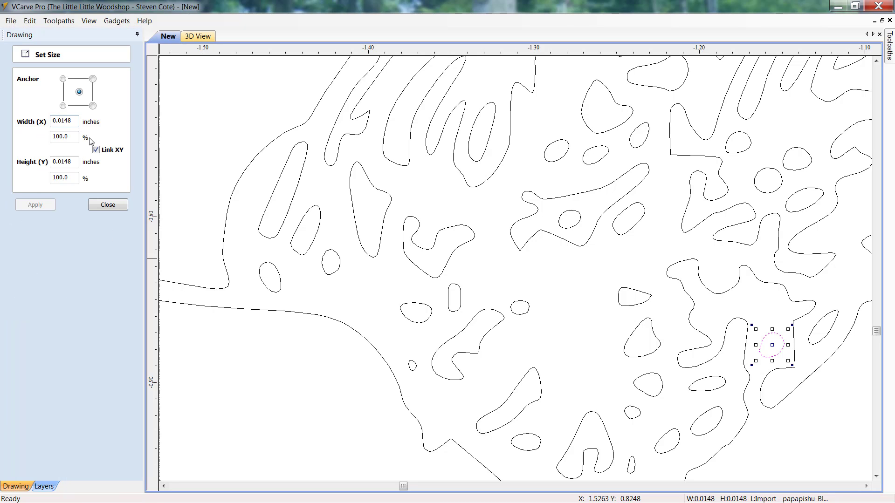
pyautogui.click(109, 208)
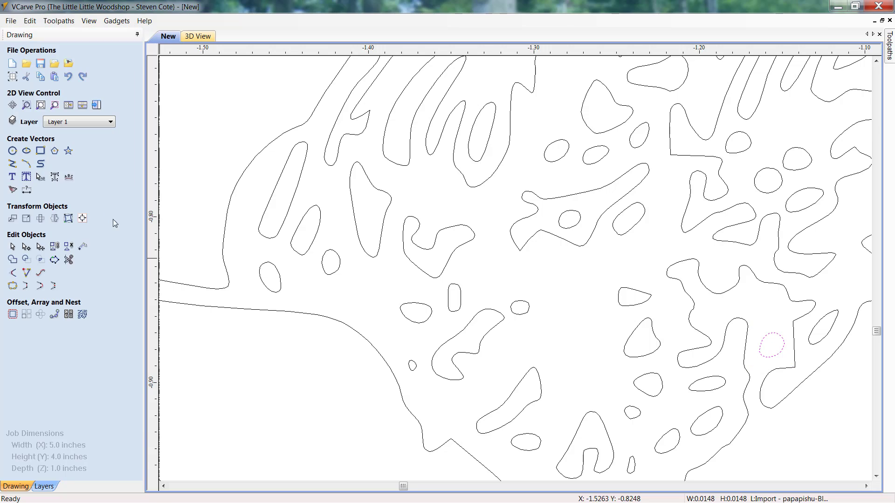
# Deselect the round island and delete the small oval contour in the lower part of the front paw
pyautogui.click(767, 318)
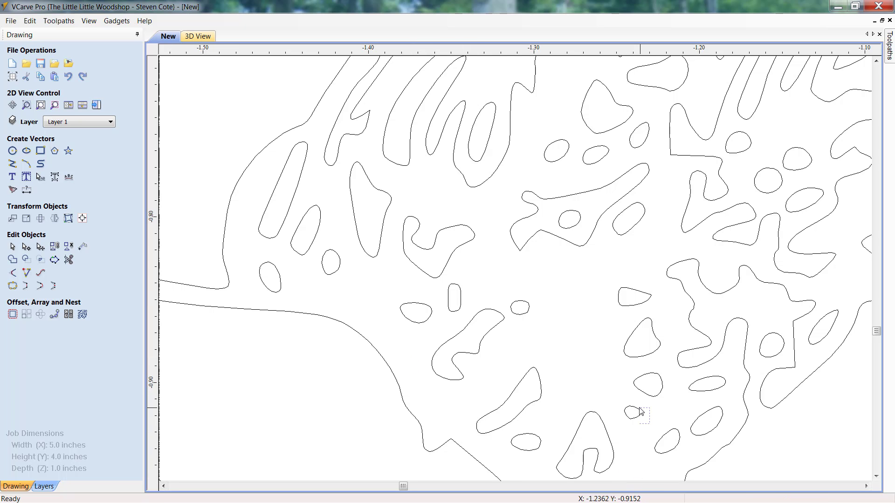
pyautogui.moveTo(639, 408); pyautogui.dragTo(631, 403)
pyautogui.press('Delete')
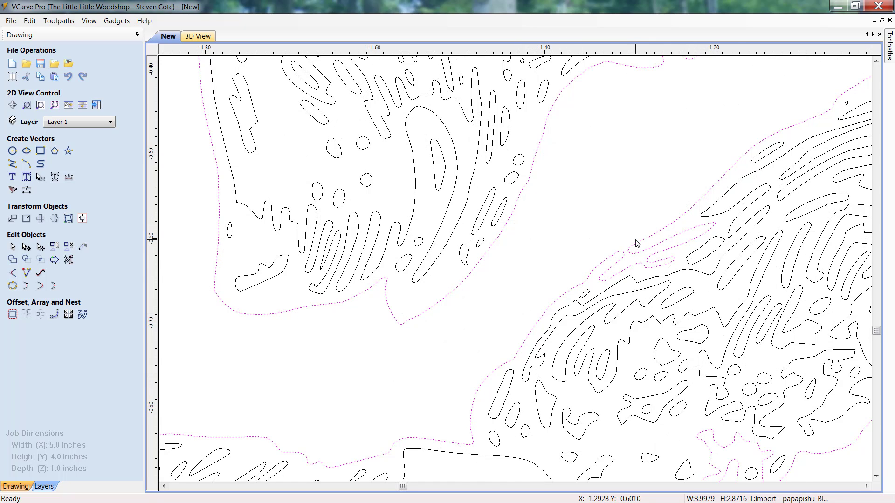
# Open the bear's outline for node editing and delete the curved span at the rounded tip along the front leg's upper edge
pyautogui.scroll(3, 637, 244)
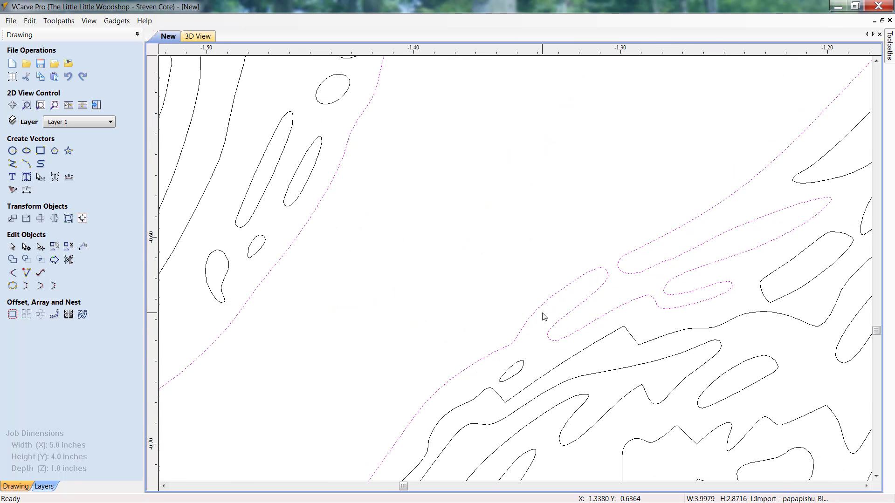
pyautogui.click(26, 247)
pyautogui.scroll(3, 627, 278)
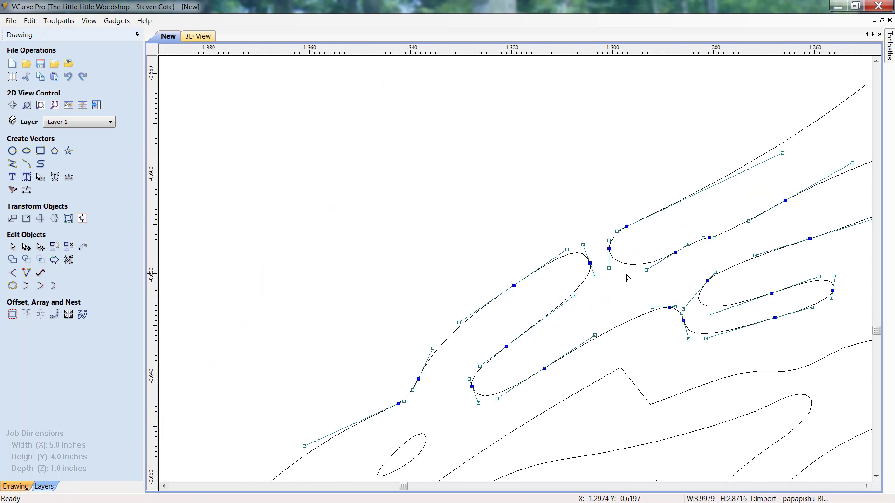
pyautogui.scroll(1, 627, 277)
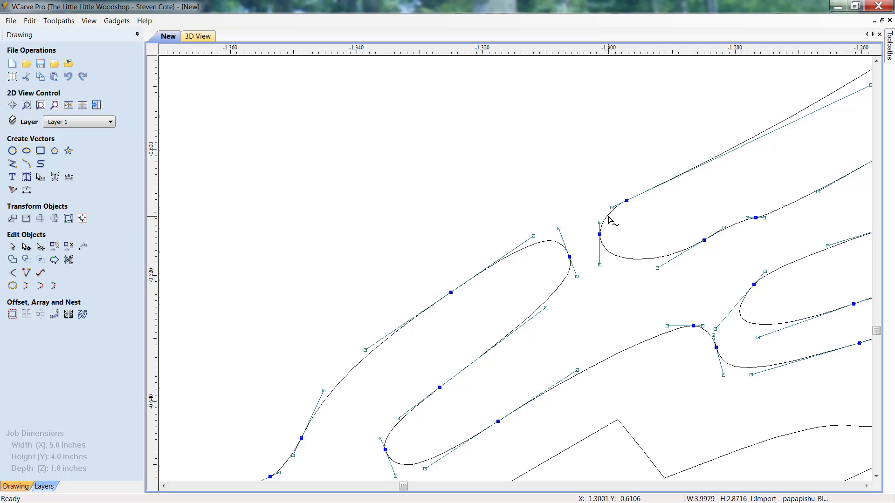
pyautogui.rightClick(610, 220)
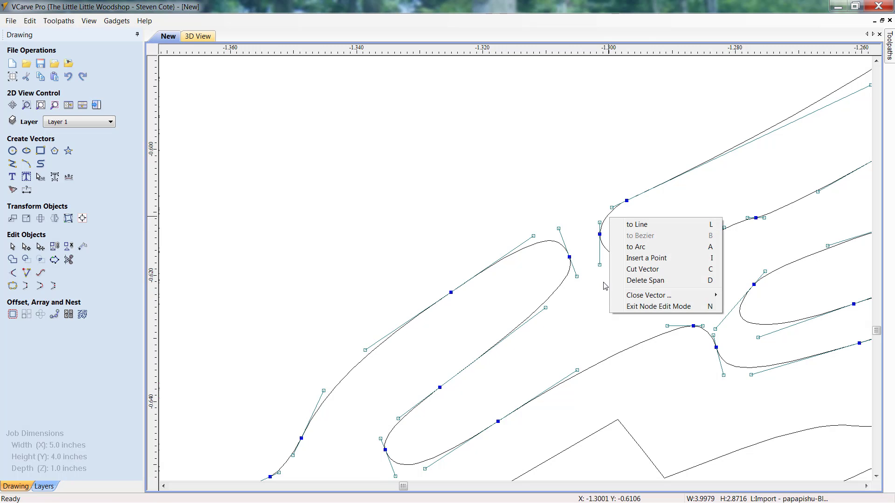
pyautogui.click(620, 281)
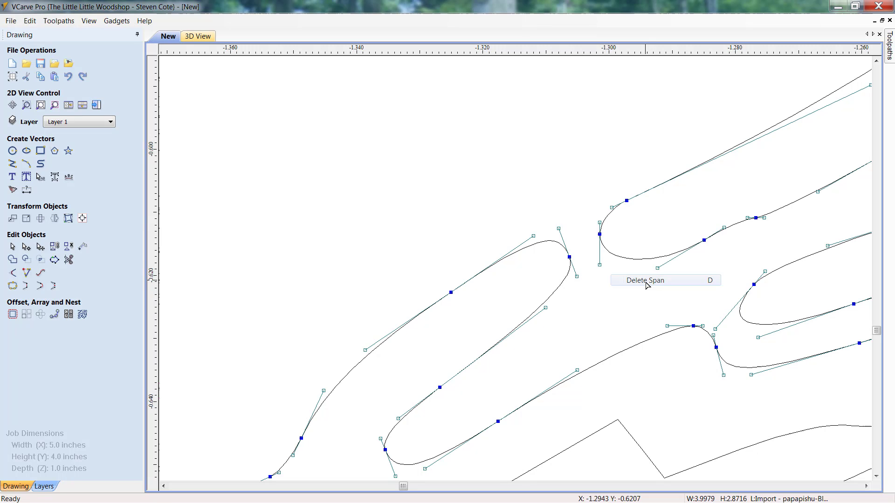
# Remove the span at the neighbouring rounded tip, bridge the bear's outline with a smooth curve, and delete the detached contour beneath it
pyautogui.rightClick(535, 250)
pyautogui.click(565, 310)
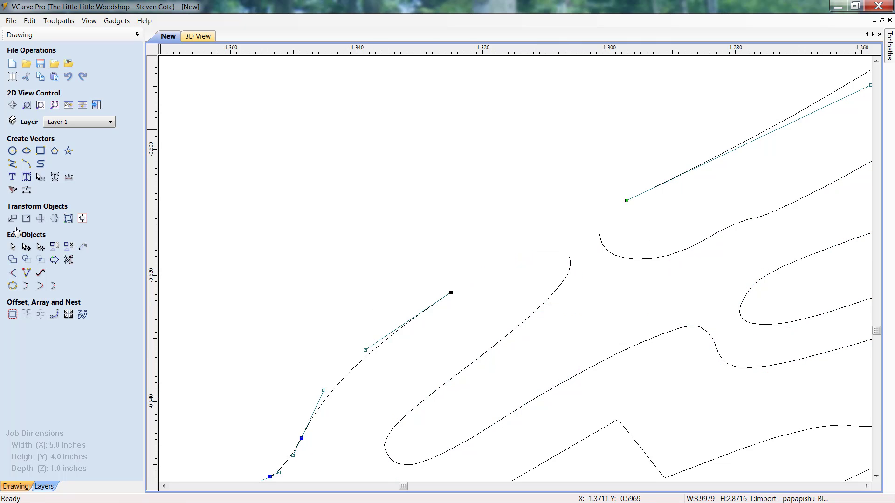
pyautogui.click(39, 288)
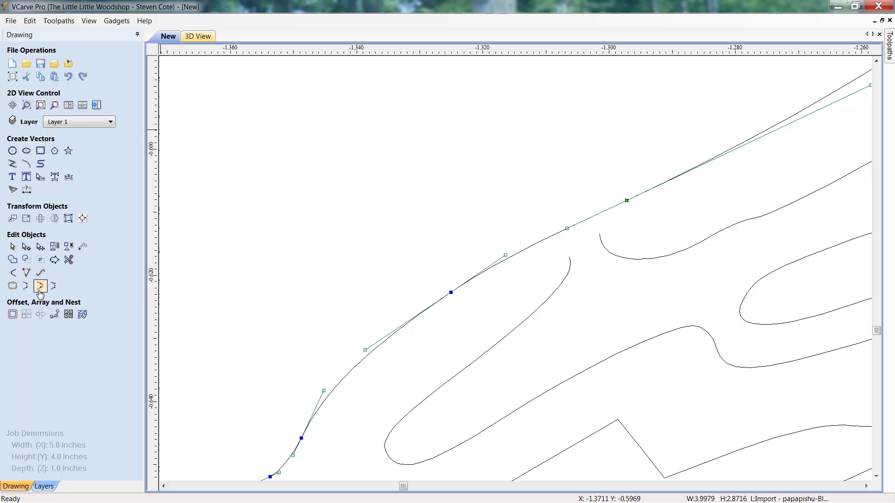
pyautogui.scroll(-6, 545, 345)
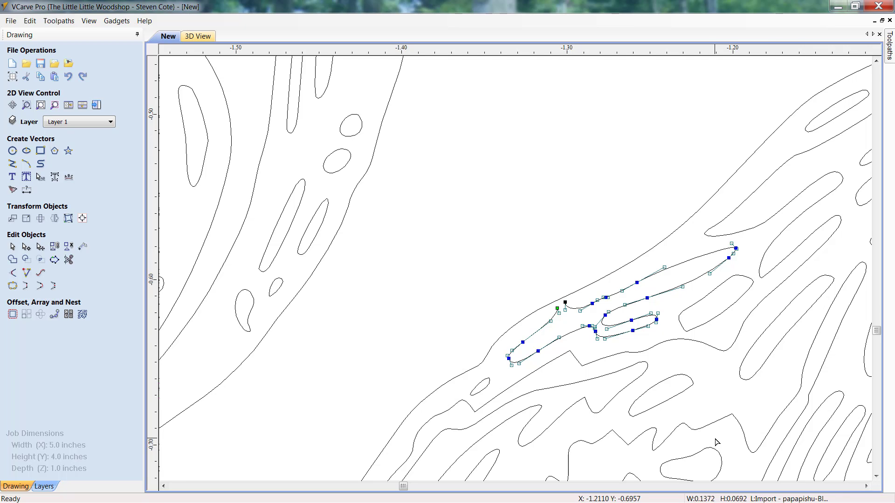
pyautogui.click(716, 441)
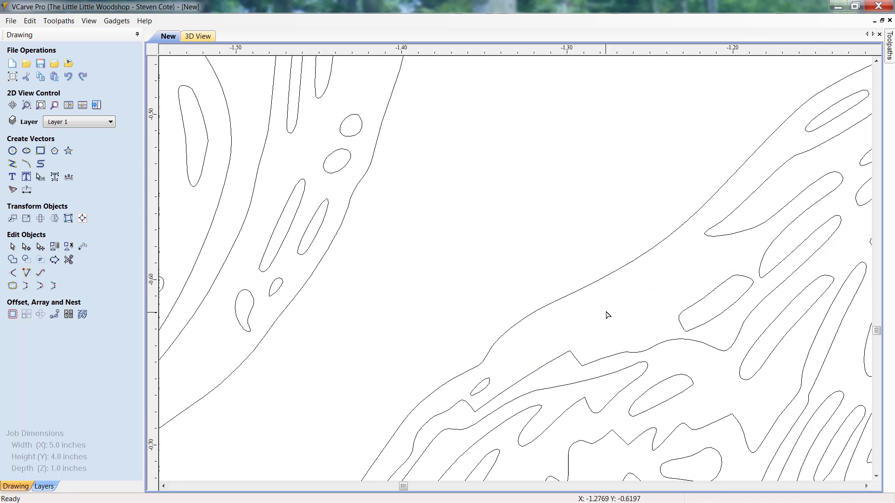
# Move the small elongated island on the front leg outward into the cleared area near the outline, and deselect it
pyautogui.scroll(-3, 607, 315)
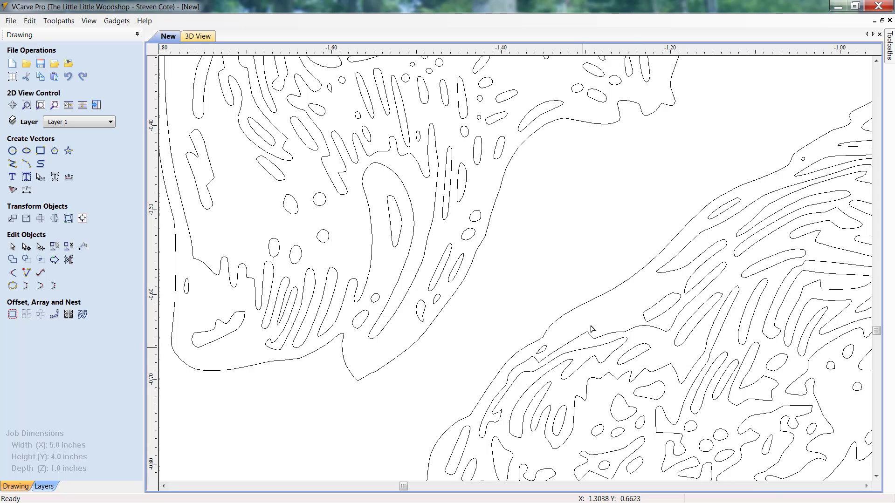
pyautogui.click(667, 316)
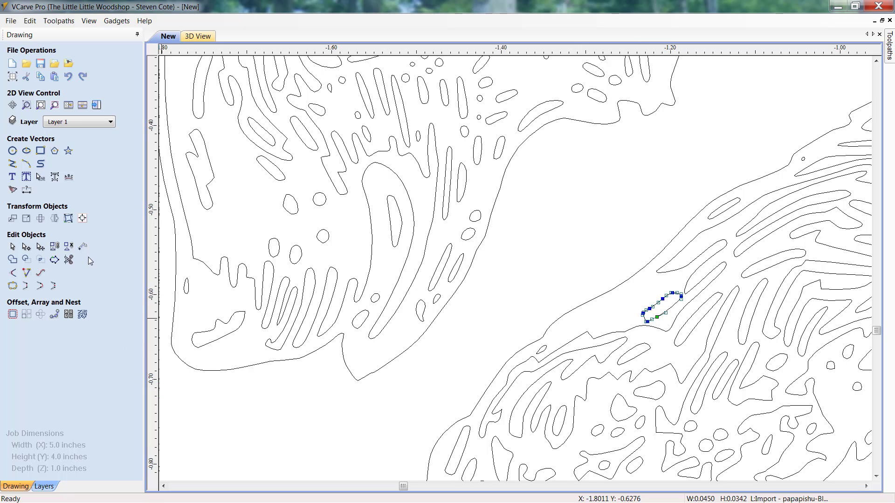
pyautogui.click(12, 246)
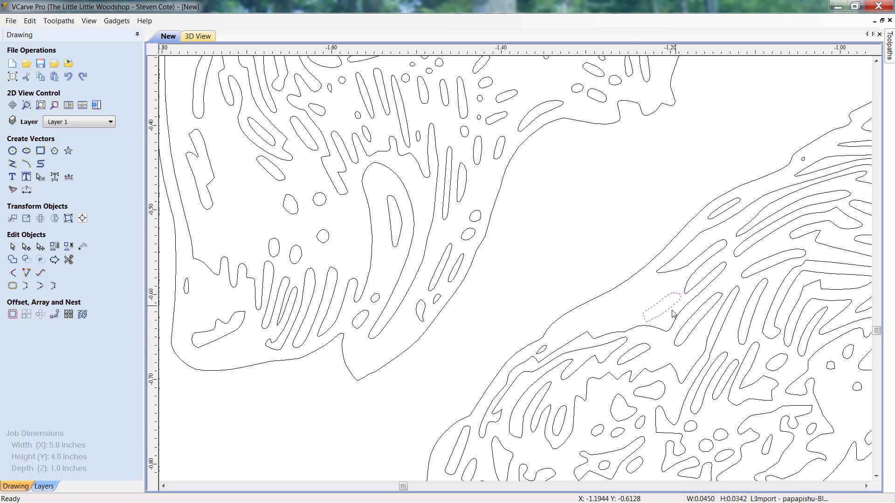
pyautogui.moveTo(662, 304); pyautogui.dragTo(627, 307)
pyautogui.click(593, 253)
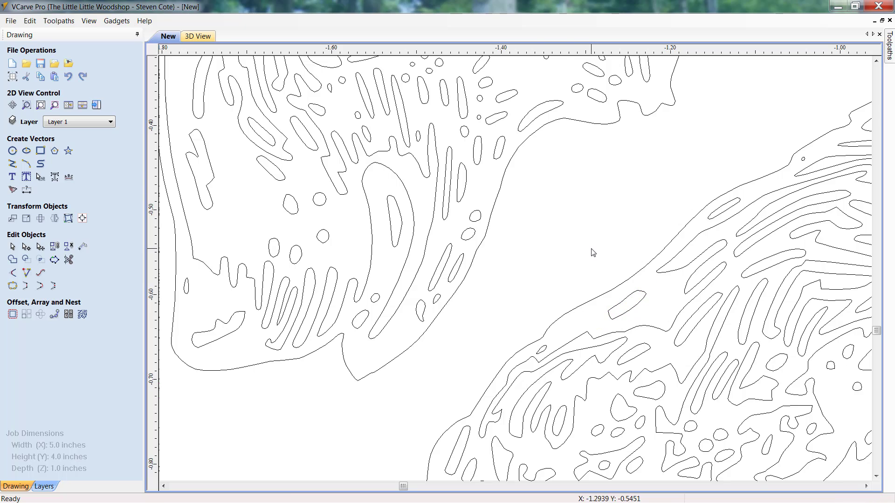
# Show the toolpath operations beside the whole drawing and select all of the bear's vectors
pyautogui.scroll(-3, 593, 253)
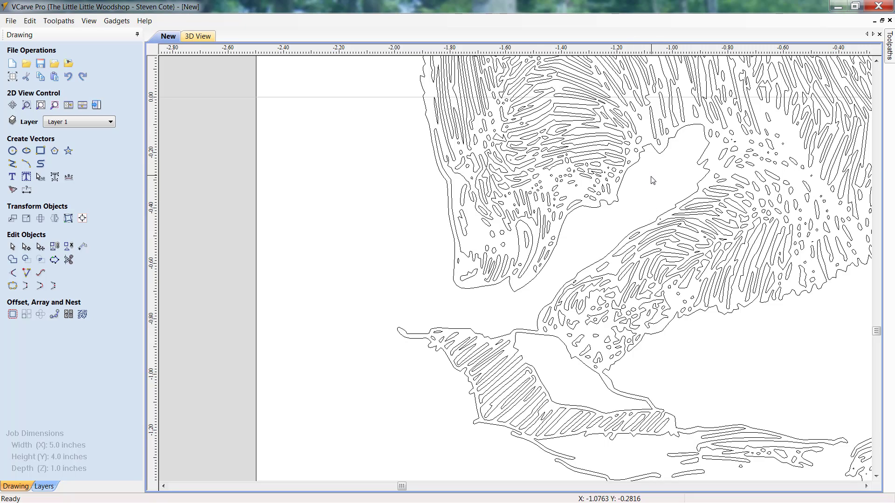
pyautogui.scroll(-5, 653, 180)
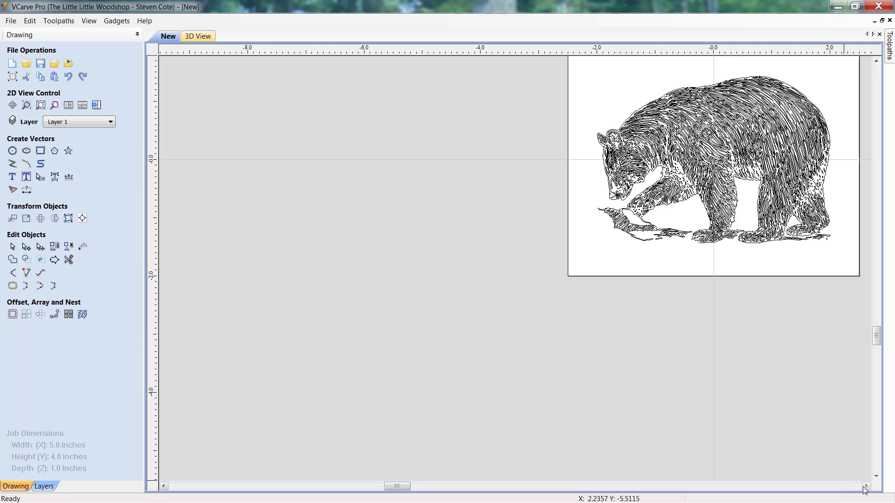
pyautogui.click(866, 486)
pyautogui.click(865, 486)
pyautogui.click(876, 61)
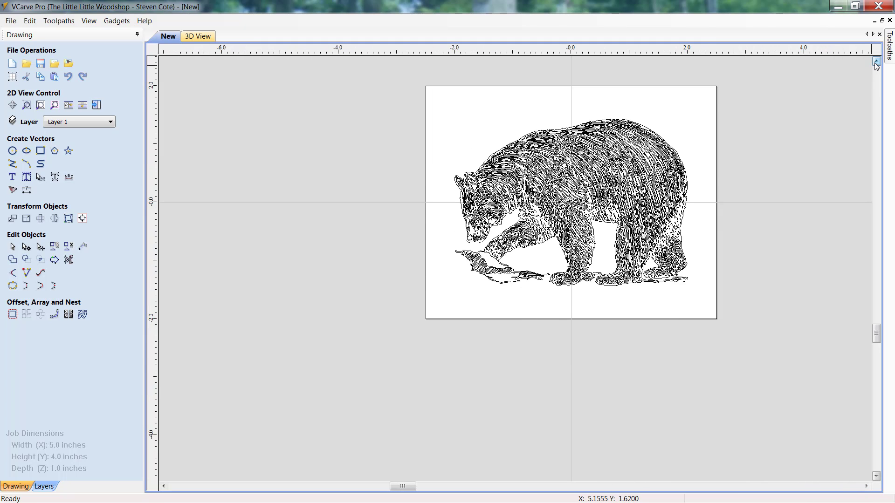
pyautogui.click(877, 61)
pyautogui.click(866, 486)
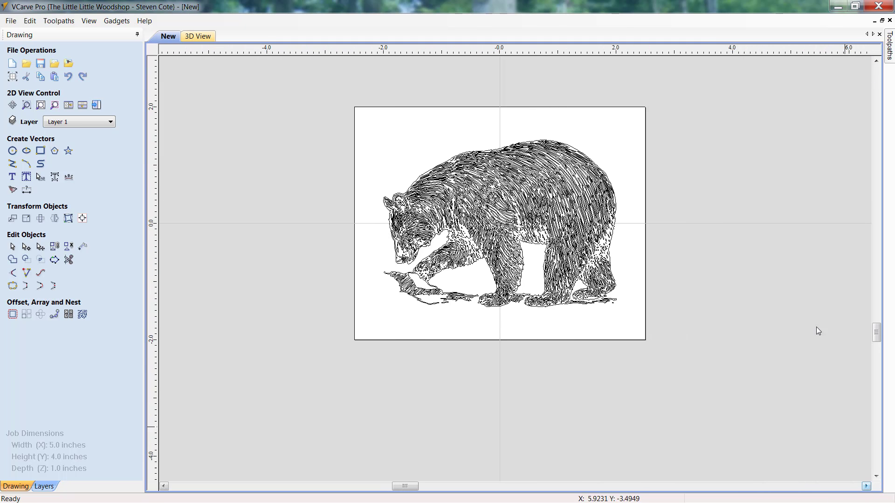
pyautogui.scroll(4, 489, 139)
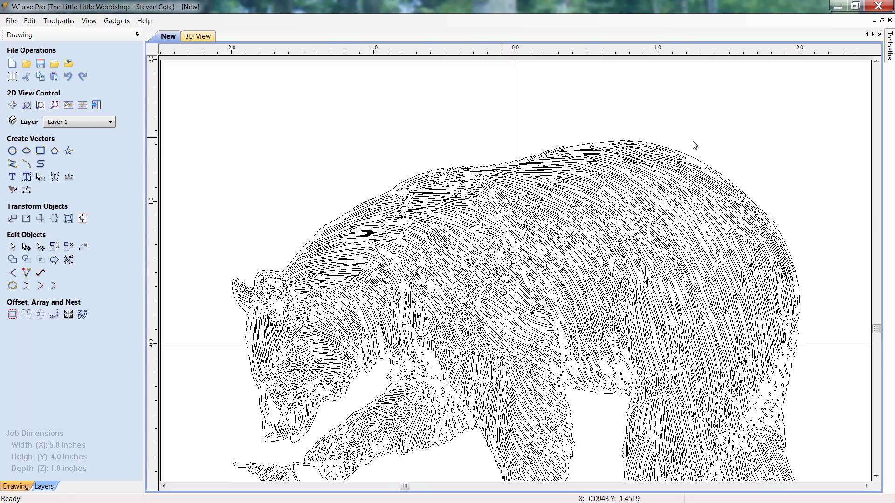
pyautogui.click(888, 47)
pyautogui.click(880, 34)
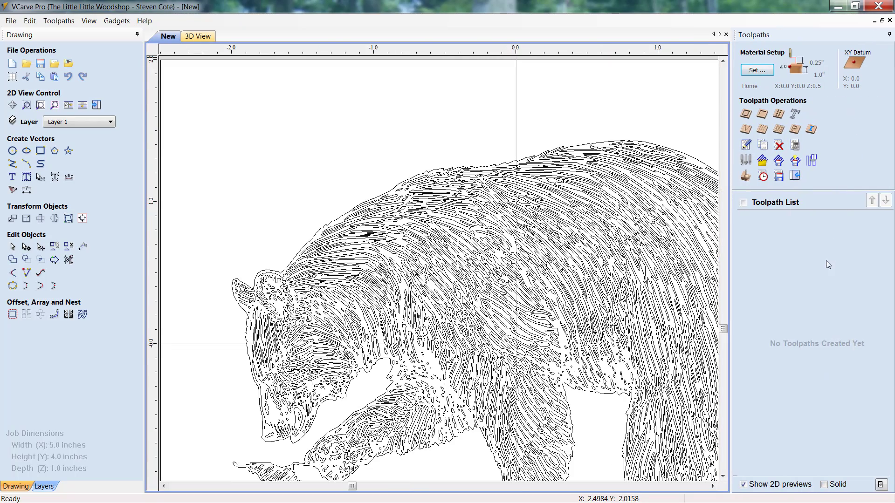
pyautogui.scroll(-4, 530, 104)
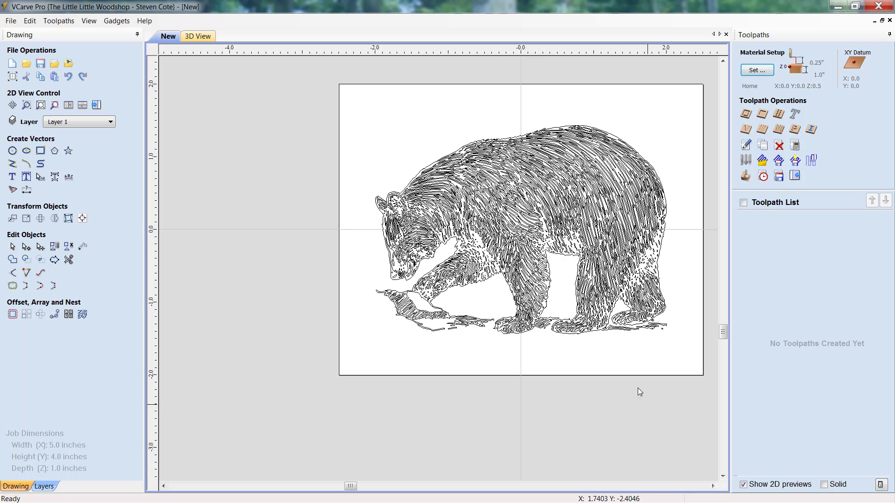
pyautogui.moveTo(682, 352); pyautogui.dragTo(332, 119)
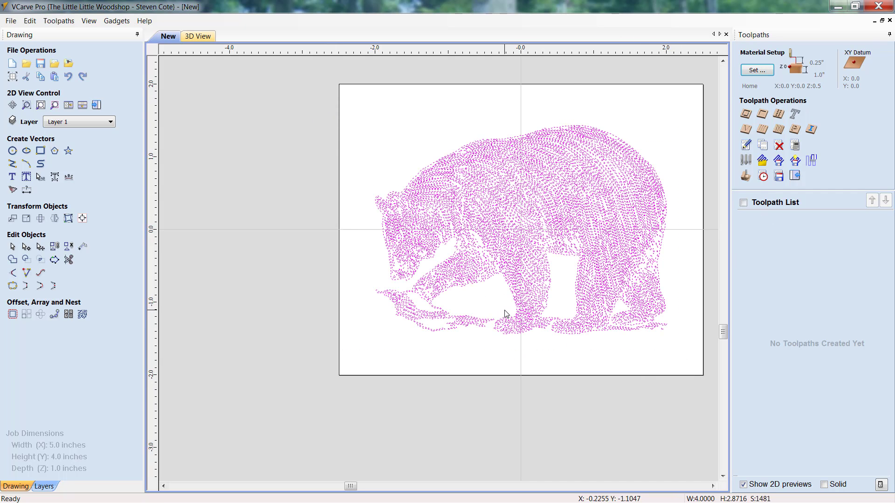
# Start a V-Carve / Engraving toolpath for the bear and set its flat depth to 0.035 inches
pyautogui.click(750, 132)
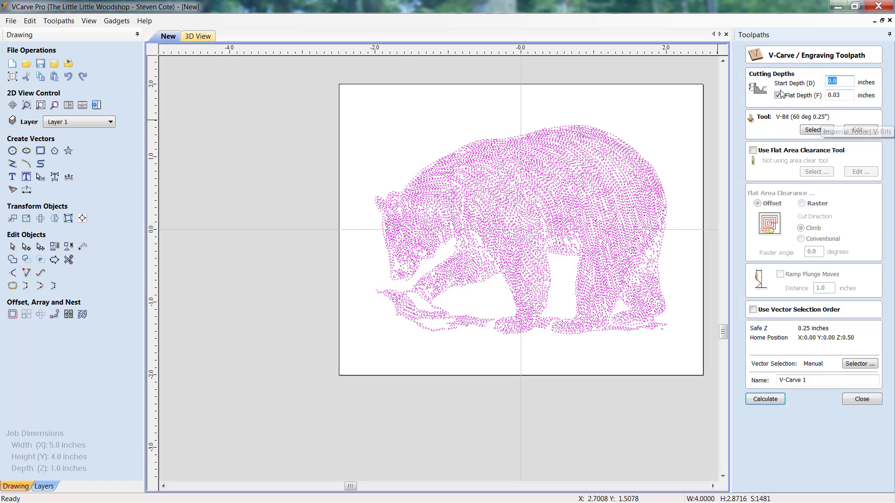
pyautogui.click(842, 96)
pyautogui.click(686, 71)
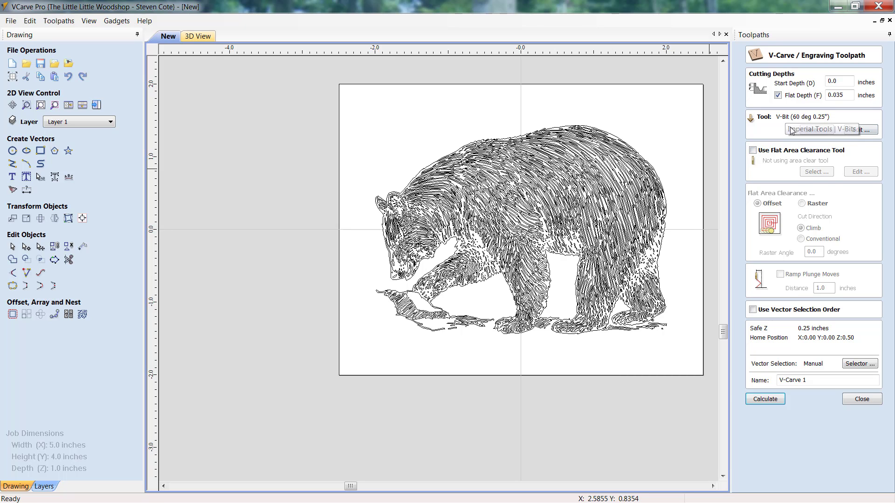
# Review the tool database and the 60-degree V-bit's name, notes, diameter and included angle
pyautogui.click(817, 130)
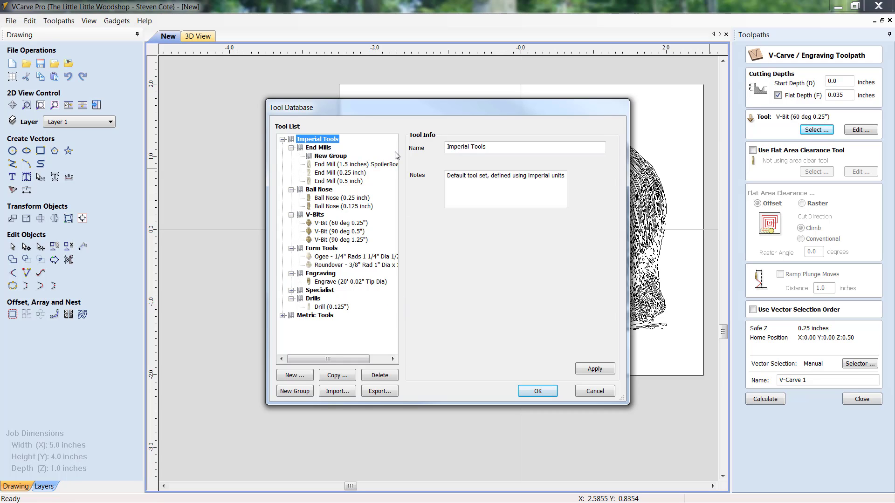
pyautogui.click(598, 390)
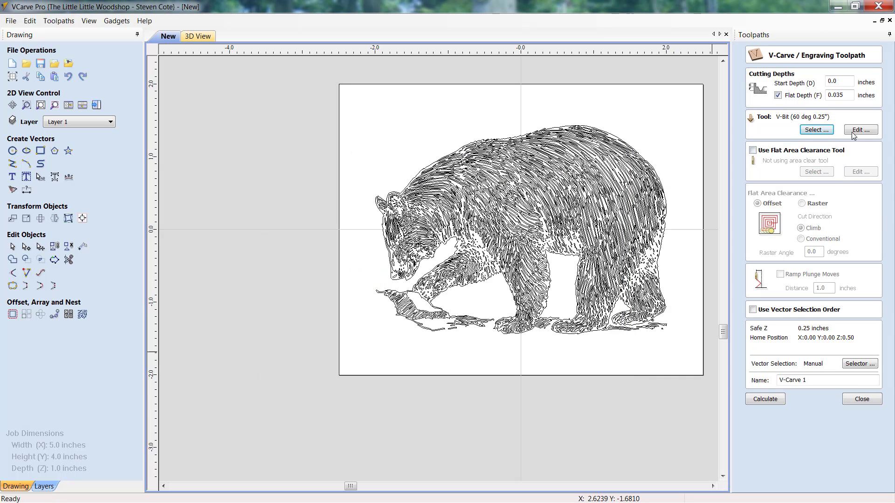
pyautogui.click(855, 132)
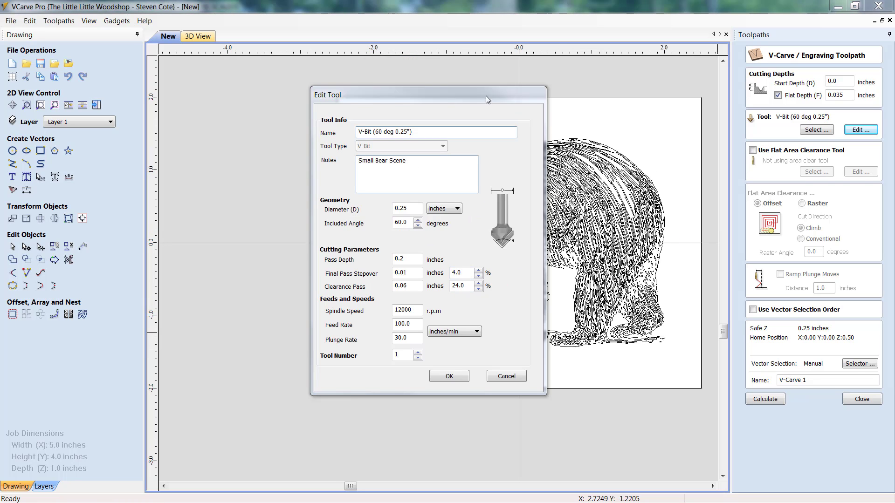
pyautogui.moveTo(456, 96)
pyautogui.mouseDown()
pyautogui.moveTo(478, 101)
pyautogui.moveTo(431, 143)
pyautogui.moveTo(449, 89)
pyautogui.mouseUp()
pyautogui.click(438, 126)
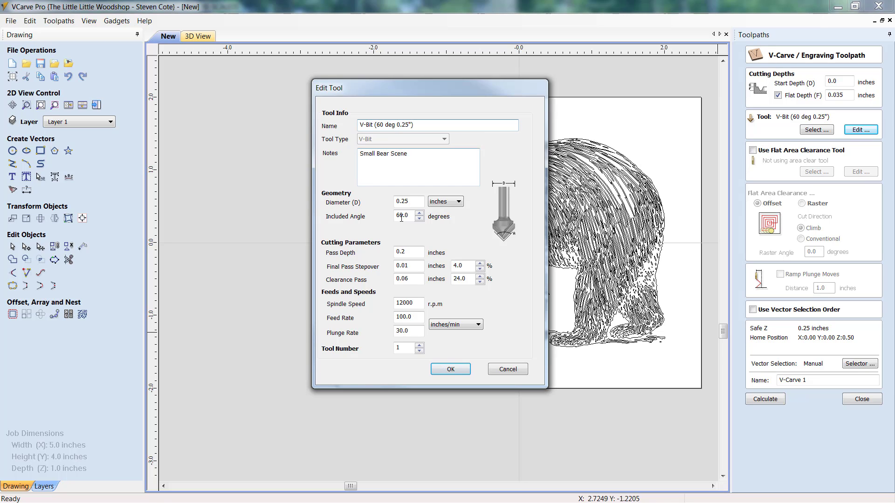
pyautogui.press('Tab')
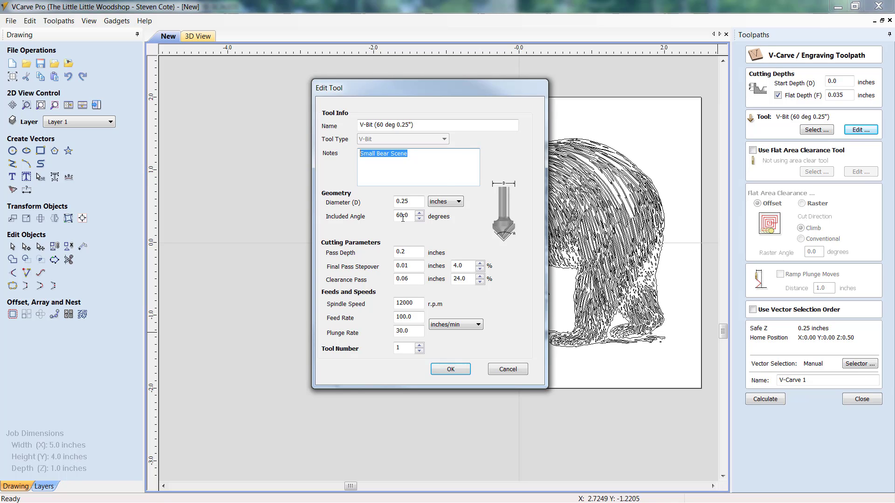
pyautogui.click(410, 201)
pyautogui.moveTo(410, 201); pyautogui.dragTo(351, 200)
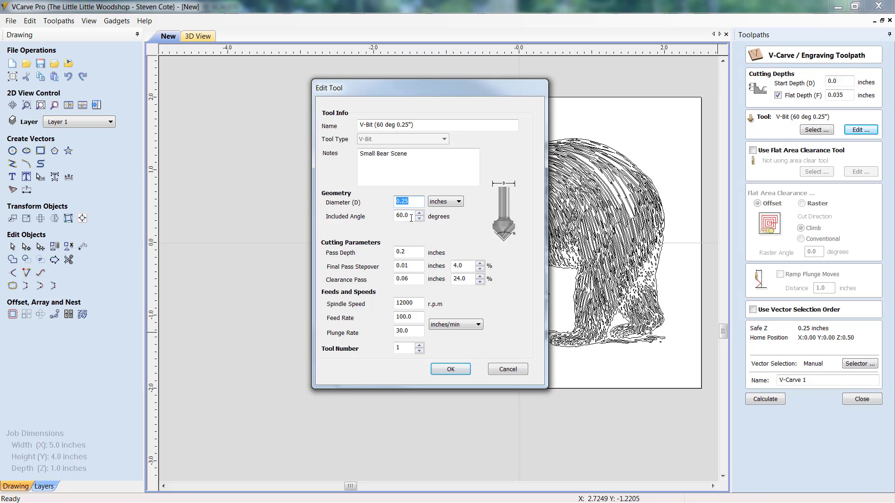
pyautogui.press('Tab')
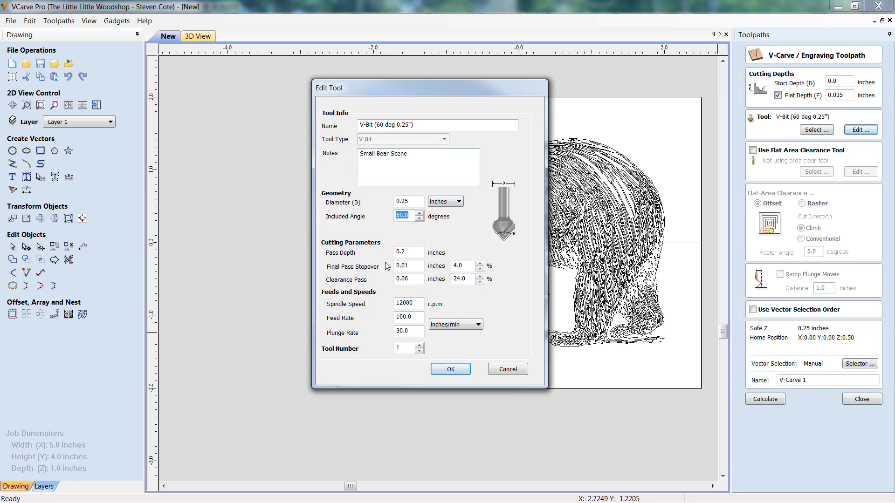
# Set the 60-degree V-bit's pass depth to 0.25 inches and select its spindle speed value
pyautogui.click(407, 251)
pyautogui.write('5')
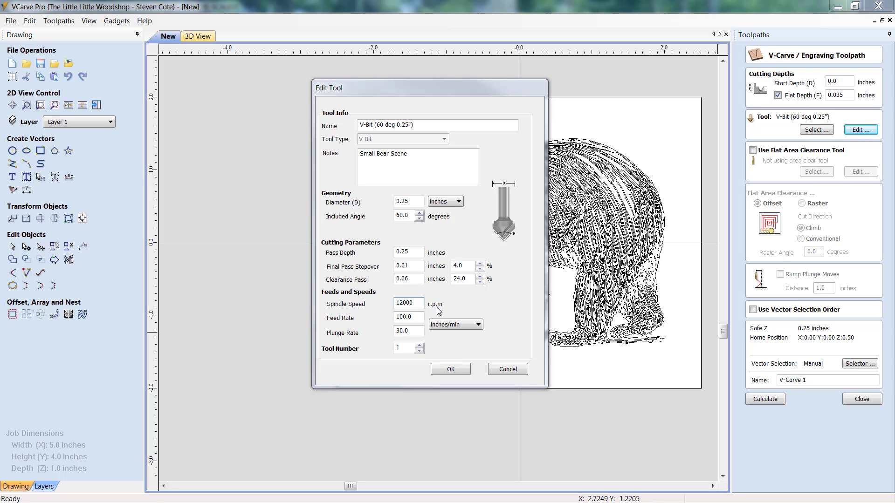
pyautogui.doubleClick(413, 302)
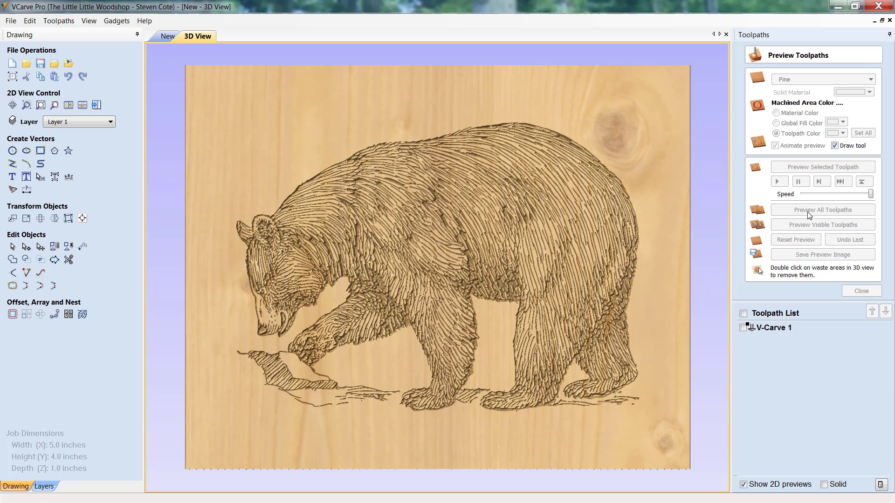
# Preview all toolpaths on the pine block in 3D, and return to the 2D drawing
pyautogui.click(809, 212)
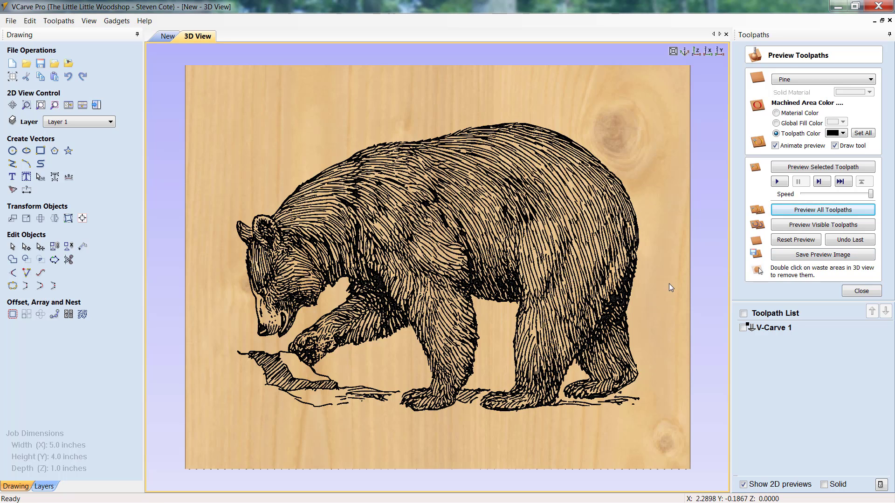
pyautogui.click(168, 37)
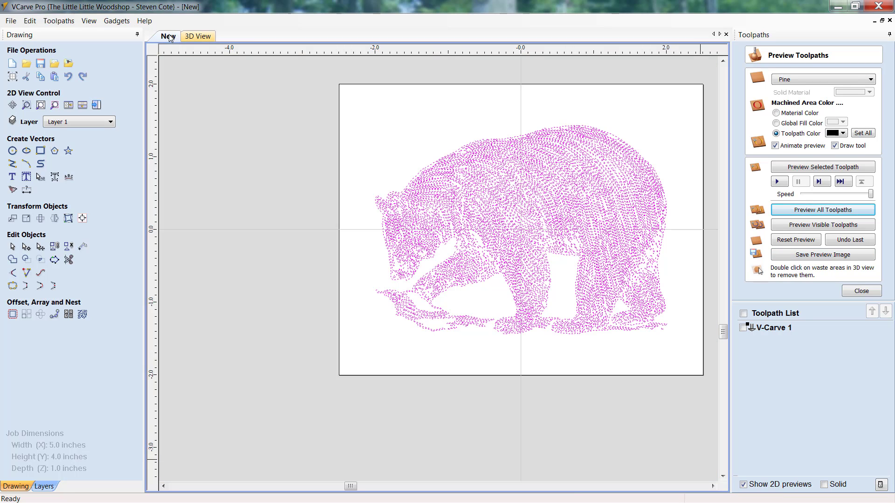
# Collapse the toolpath controls to enlarge the drawing area and deselect the bear's vectors
pyautogui.scroll(5, 589, 163)
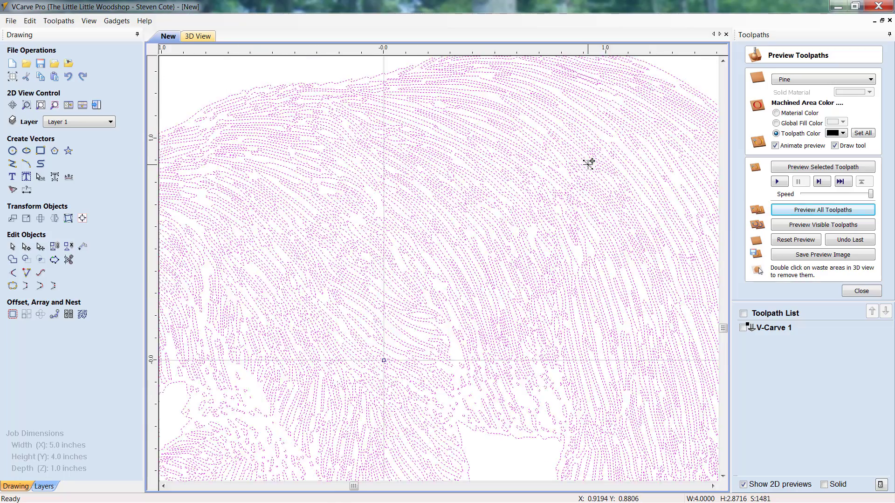
pyautogui.click(890, 34)
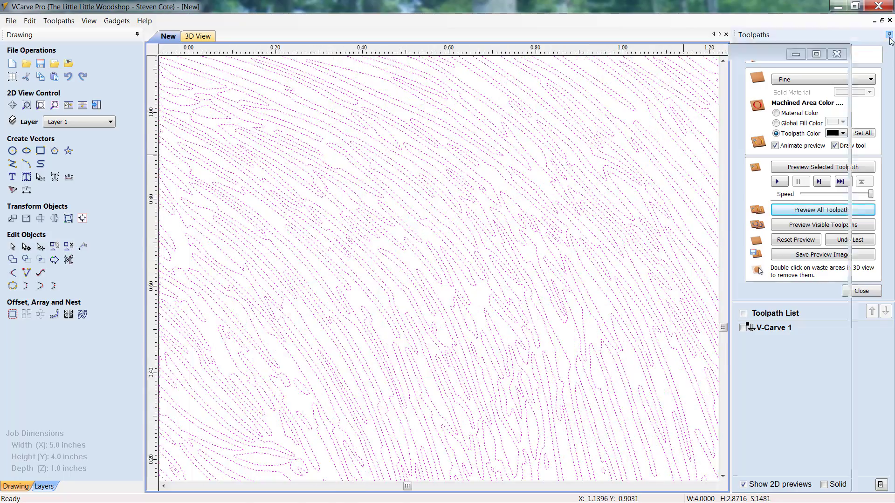
pyautogui.scroll(-5, 657, 170)
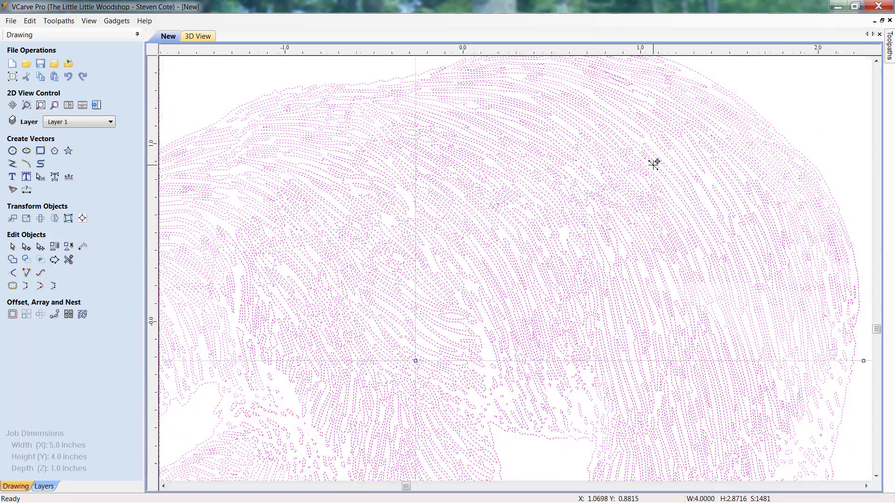
pyautogui.click(698, 122)
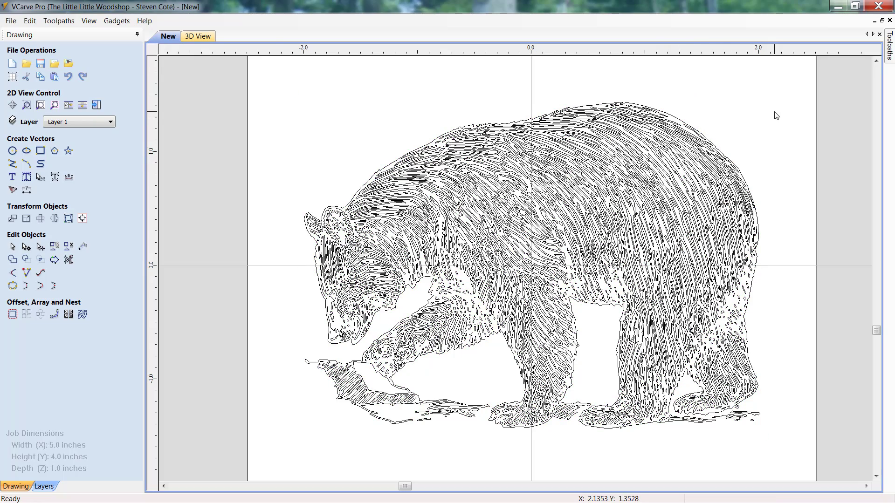
# Delete the two small narrow loops that overlap neighbouring fur contours on the bear's upper back
pyautogui.scroll(3, 725, 103)
pyautogui.scroll(2, 709, 120)
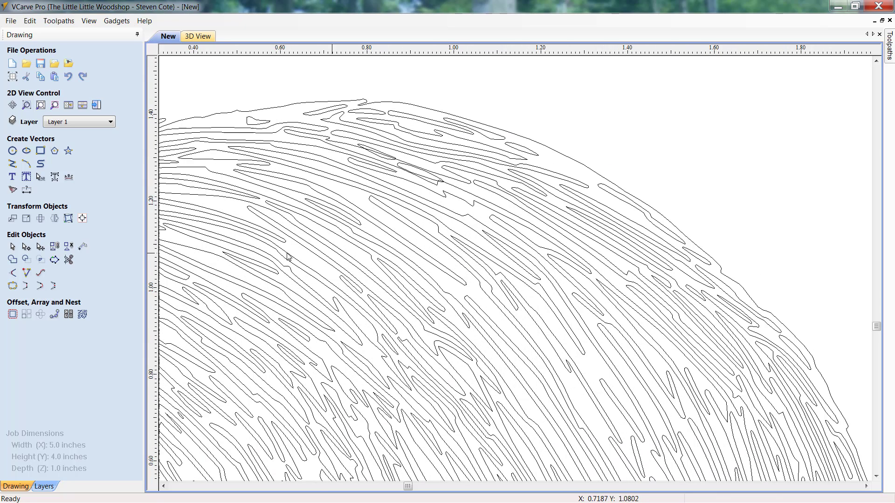
pyautogui.scroll(3, 420, 181)
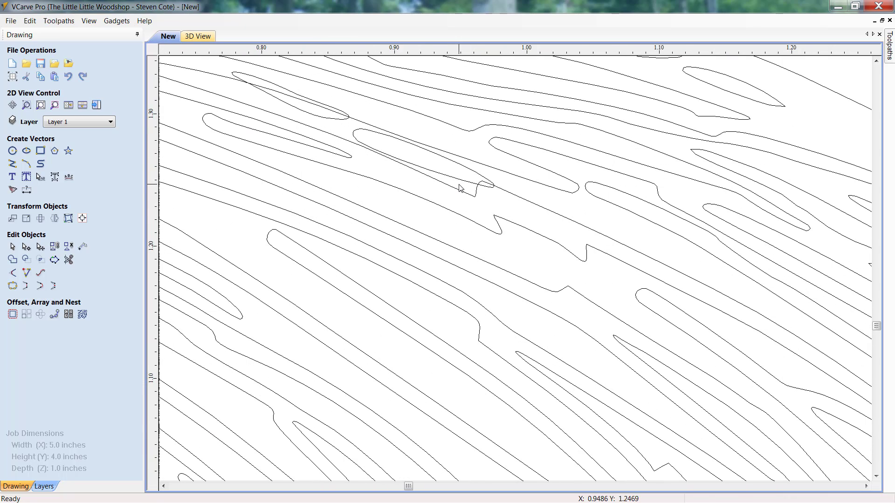
pyautogui.click(452, 175)
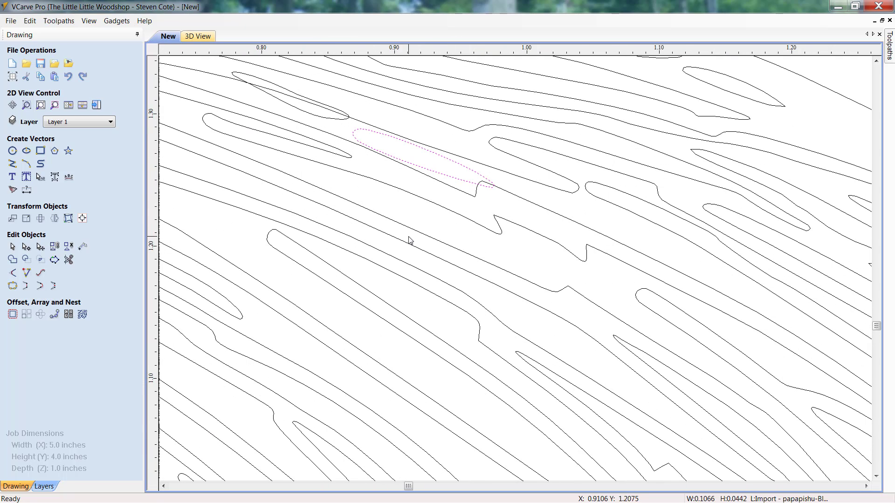
pyautogui.press('Delete')
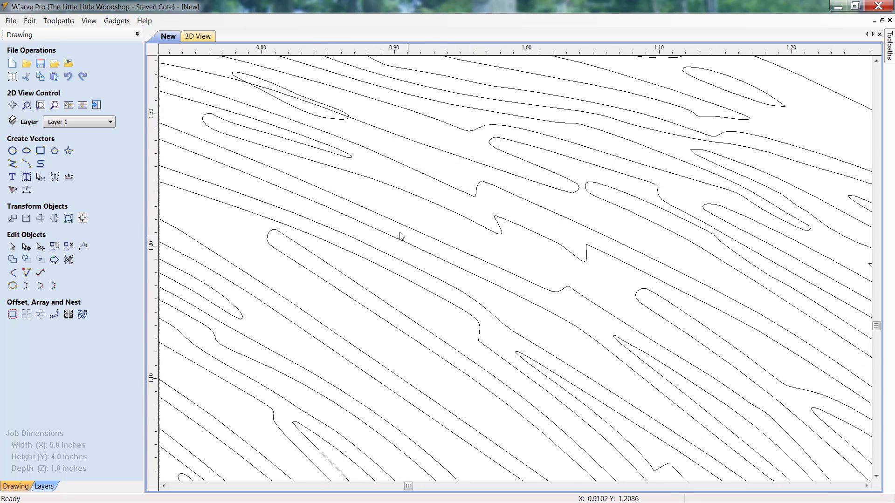
pyautogui.click(327, 120)
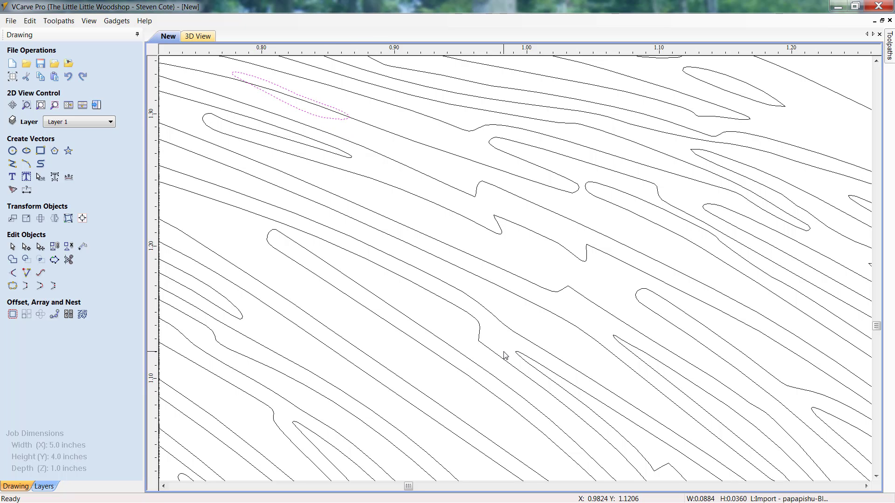
pyautogui.press('Delete')
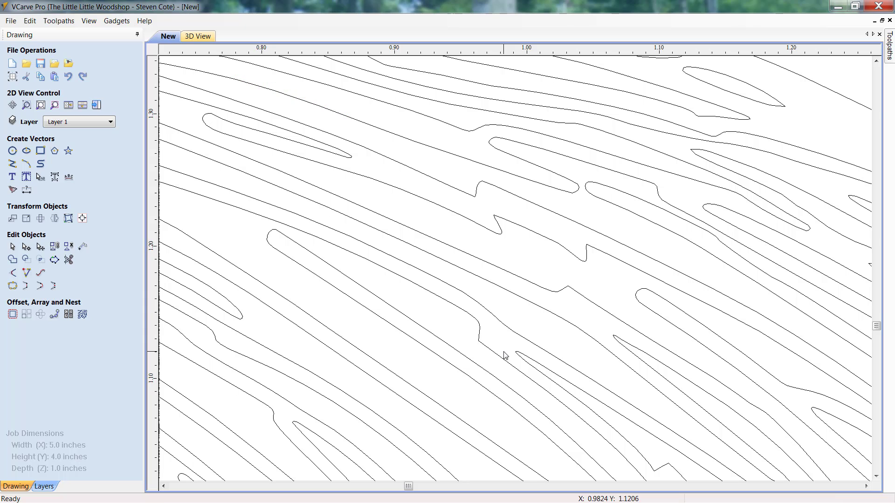
# Compare neighbouring fur contours on the upper back and delete the long narrow contour running down towards the rump
pyautogui.click(341, 159)
pyautogui.scroll(-4, 371, 213)
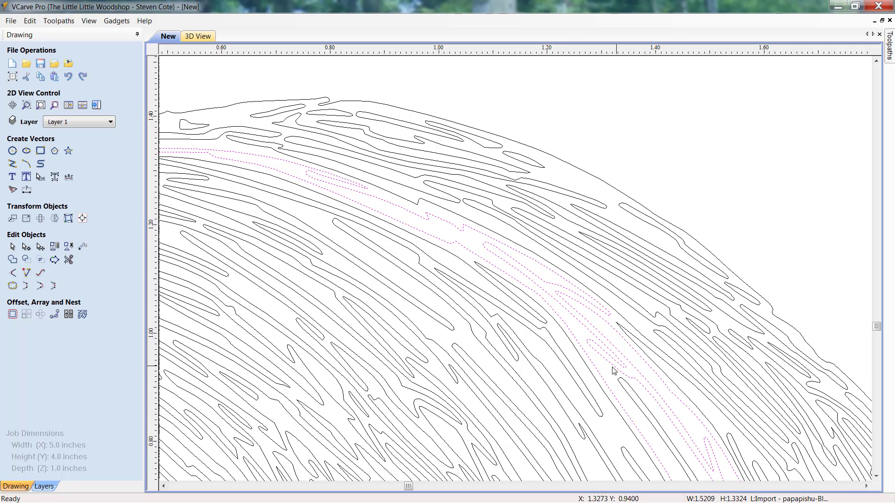
pyautogui.click(539, 322)
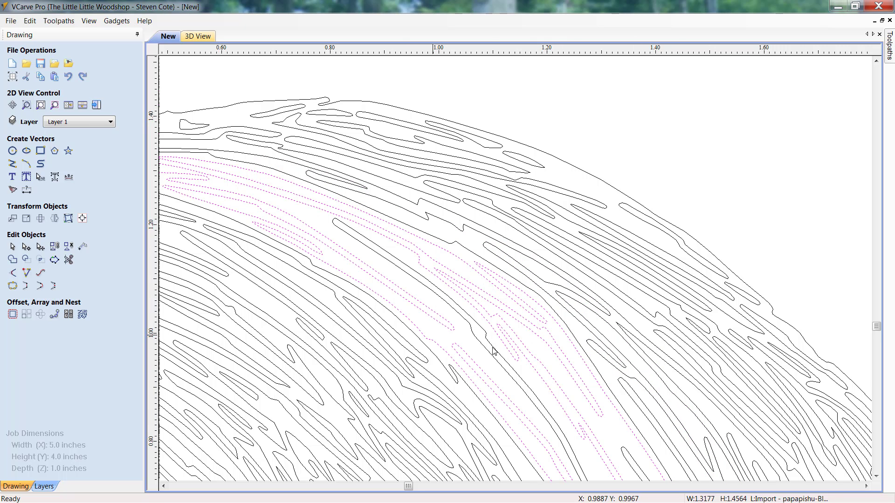
pyautogui.scroll(-2, 493, 351)
pyautogui.click(875, 476)
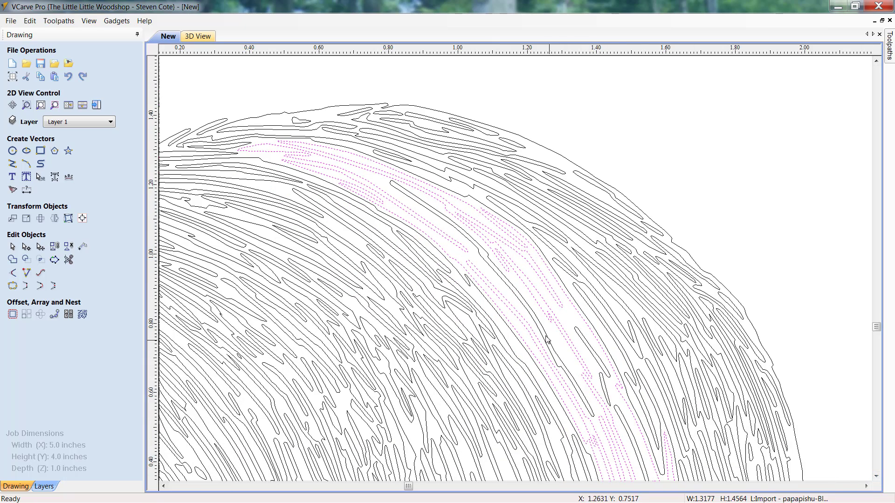
pyautogui.click(563, 360)
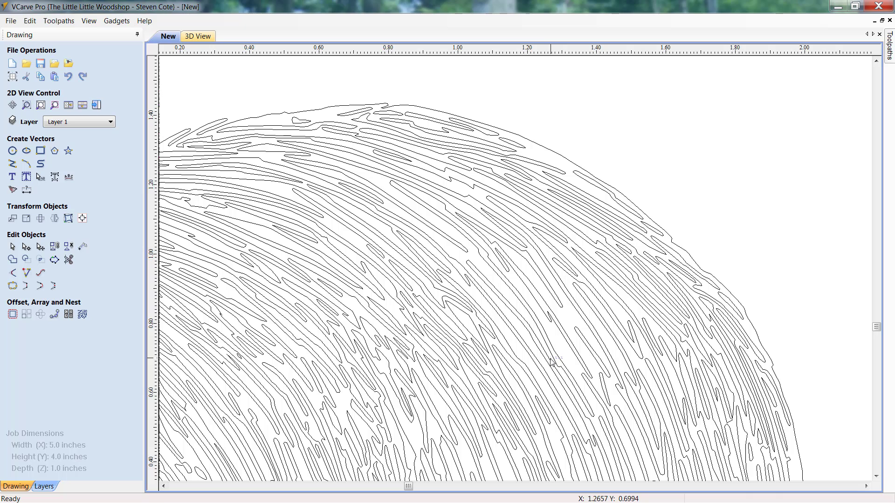
pyautogui.click(589, 399)
pyautogui.press('Delete')
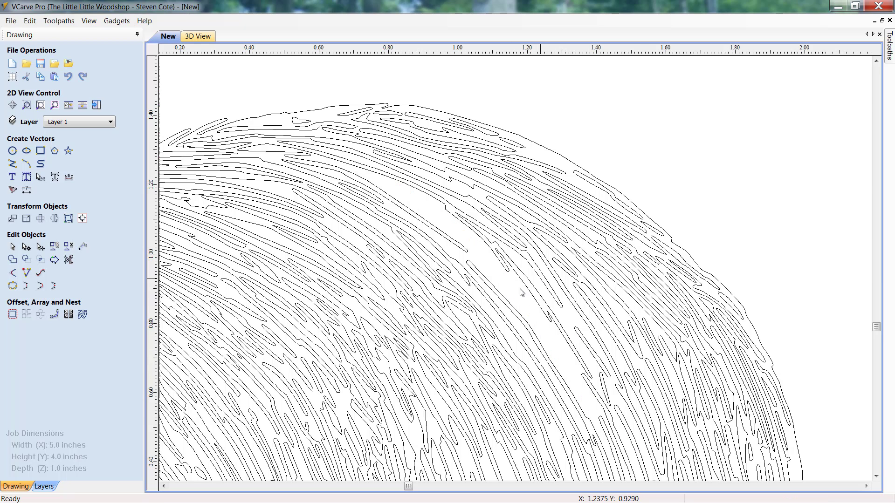
# Check the fur contours around the cleared strip and delete the narrow contour further down the rump
pyautogui.click(589, 350)
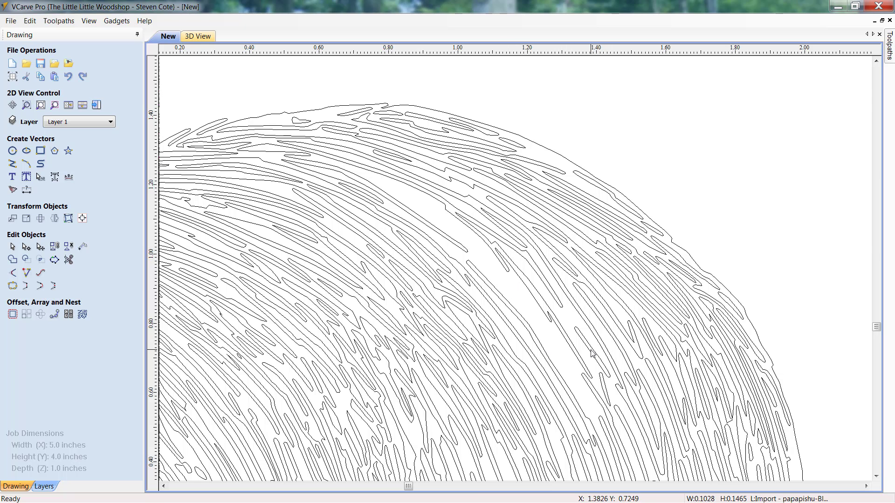
pyautogui.click(560, 306)
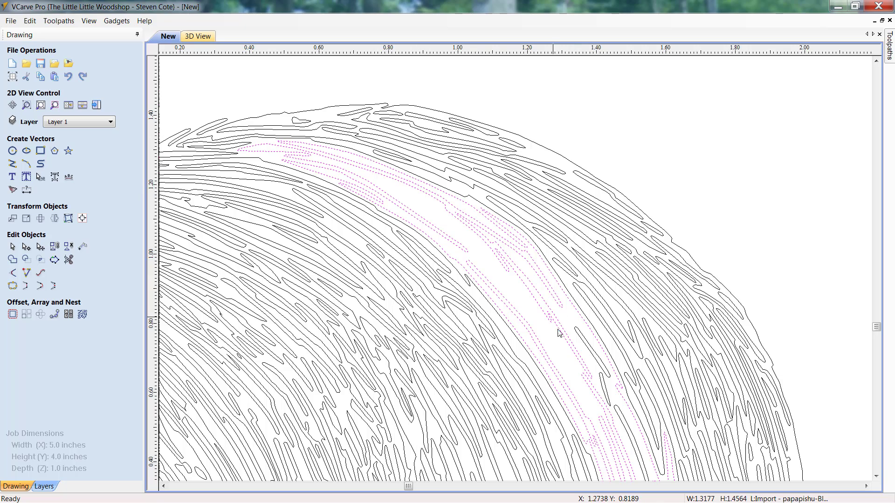
pyautogui.click(876, 476)
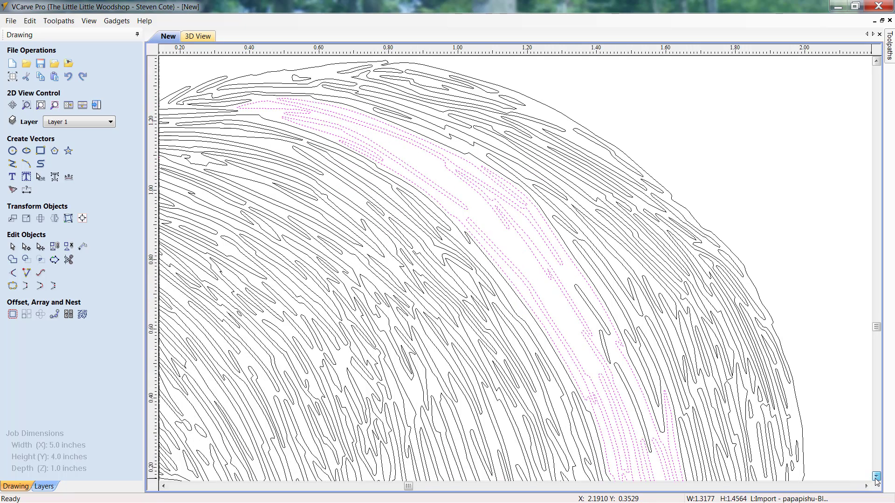
pyautogui.click(877, 476)
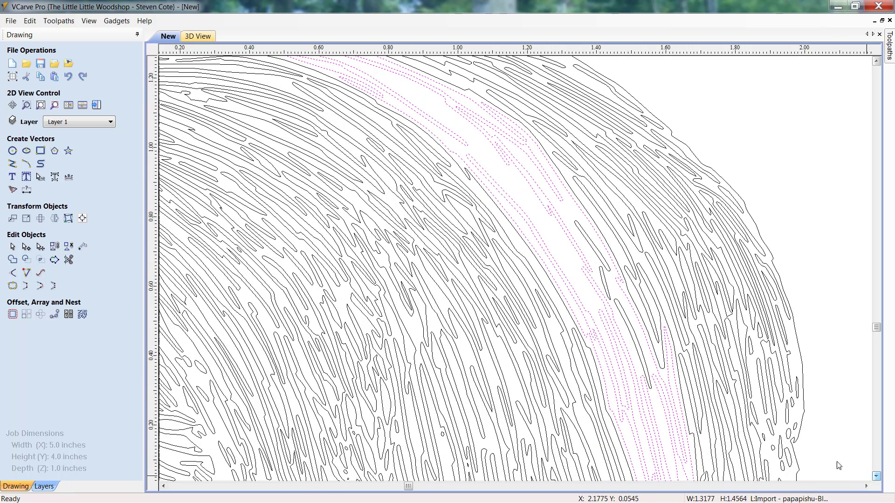
pyautogui.click(640, 355)
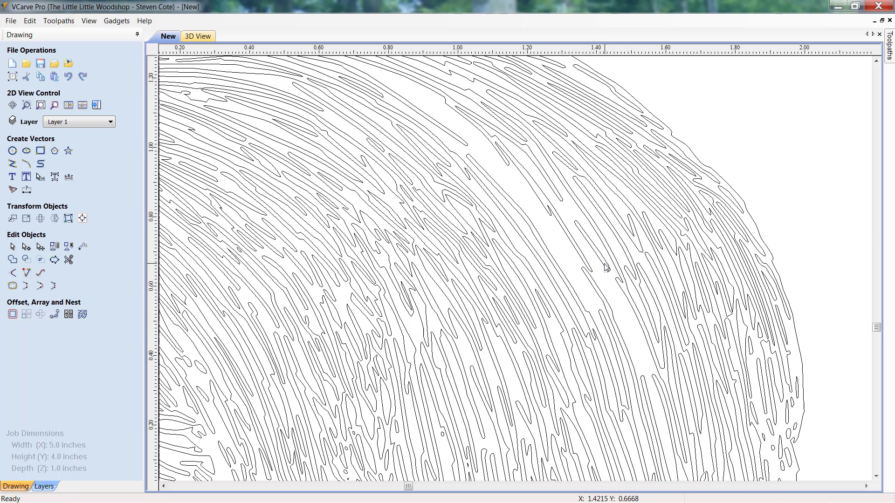
# Check the contours beside the widened gap on the rump and delete another narrow fur contour there
pyautogui.click(598, 211)
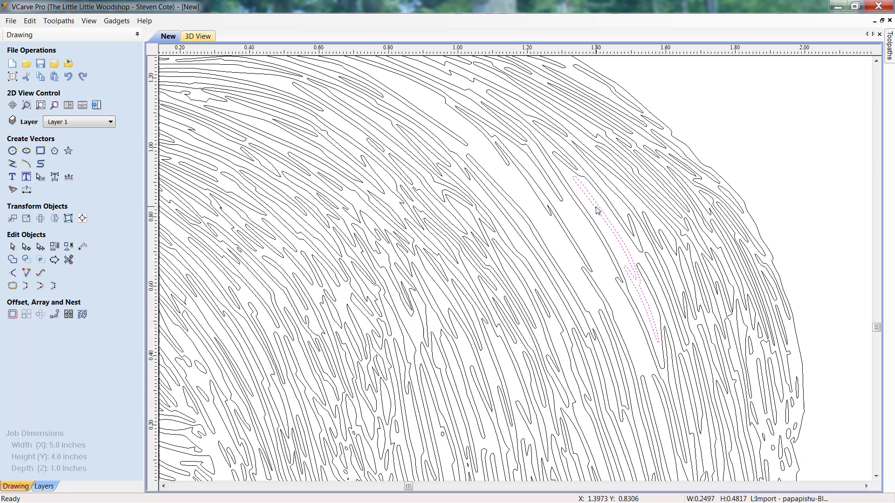
pyautogui.click(585, 180)
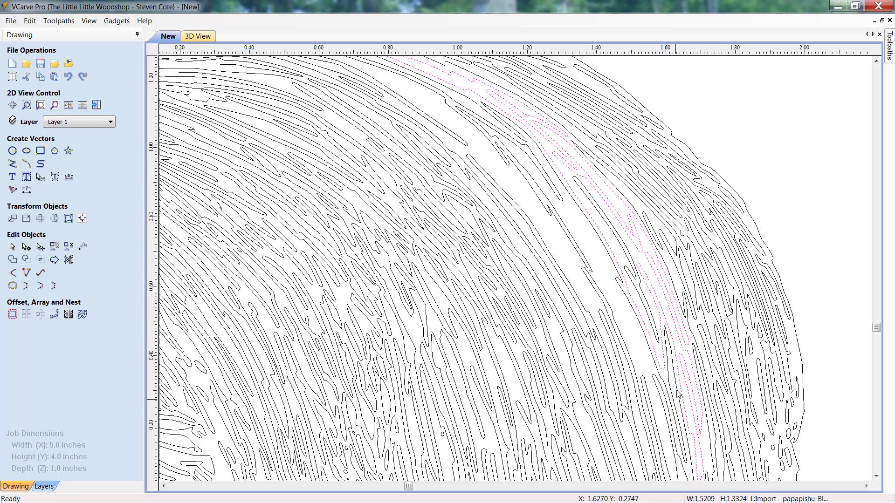
pyautogui.click(637, 287)
pyautogui.press('Delete')
pyautogui.scroll(-3, 639, 278)
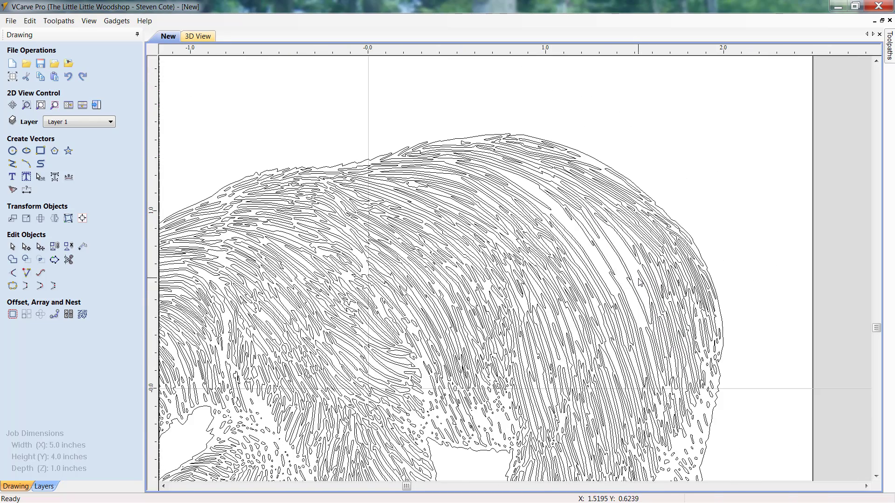
# Delete the long thin fur contour running diagonally just inside the bear's upper rump outline
pyautogui.scroll(5, 612, 182)
pyautogui.click(456, 151)
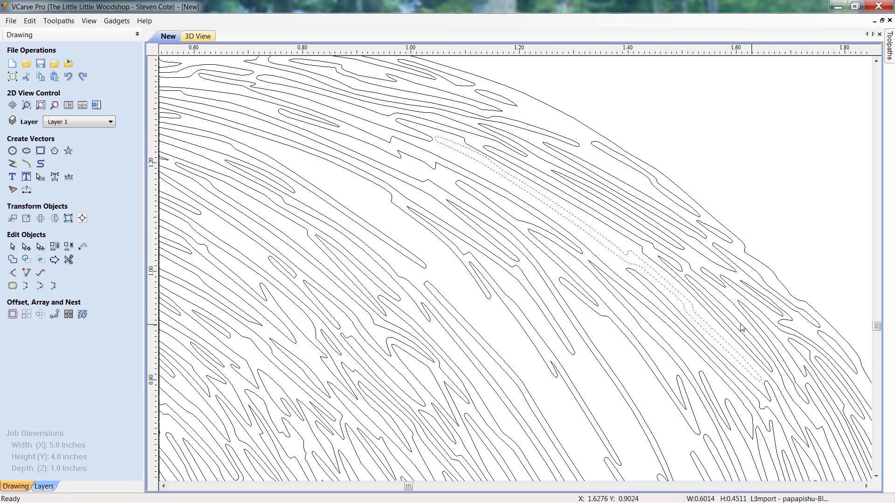
pyautogui.press('Delete')
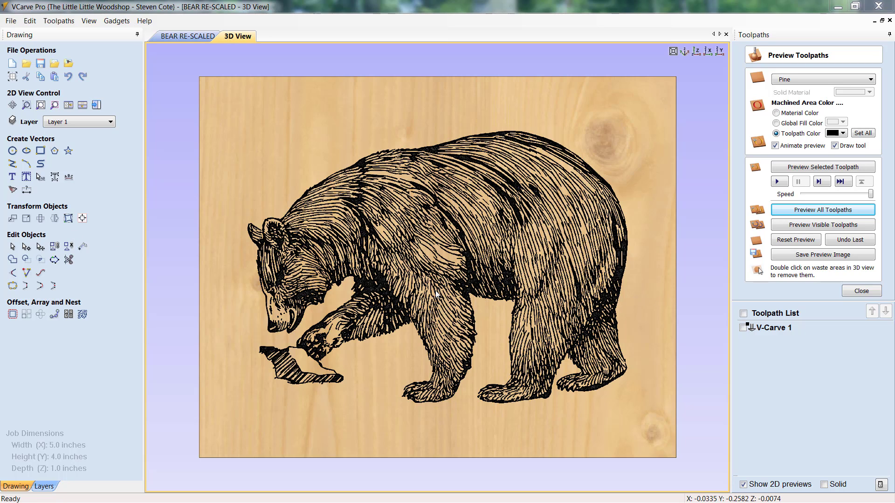
# In the BEAR RE-SCALED drawing, check the size of a tiny fur contour above the belly beside the hind leg
pyautogui.click(196, 37)
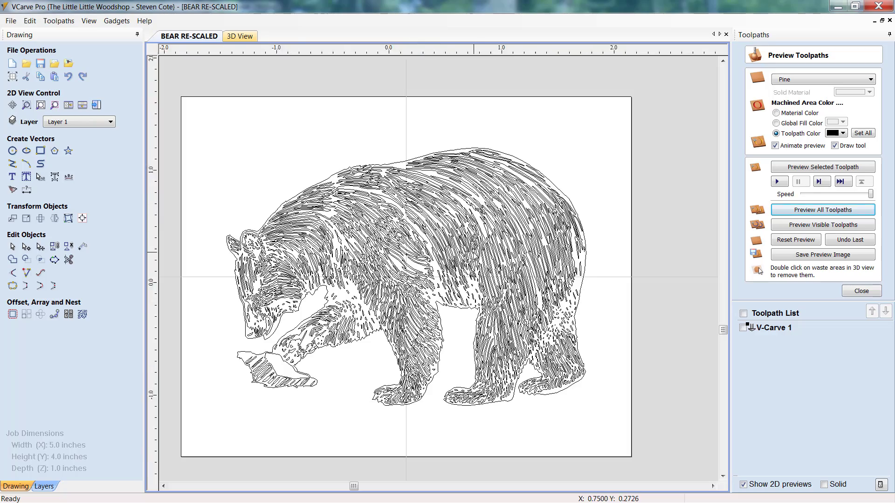
pyautogui.scroll(4, 473, 252)
pyautogui.scroll(2, 475, 256)
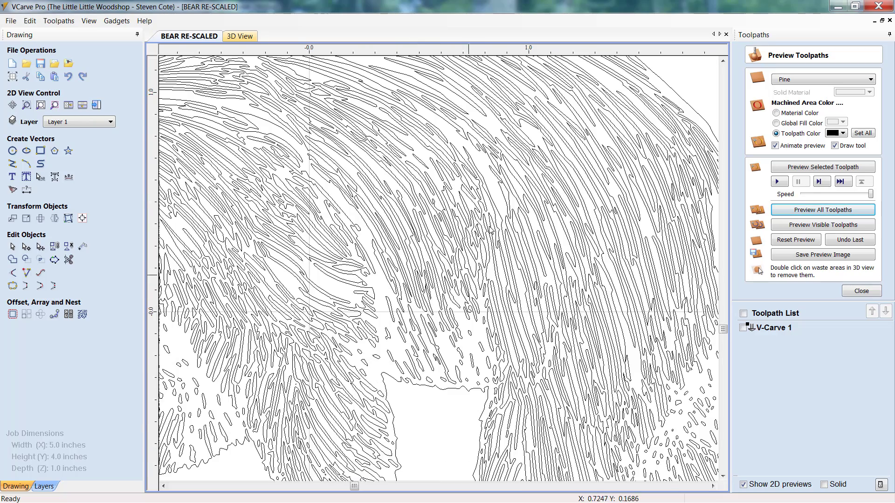
pyautogui.click(480, 331)
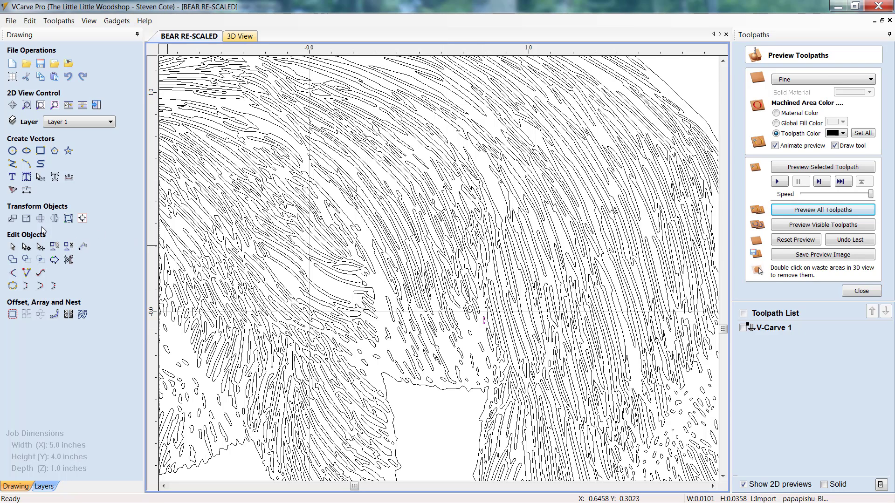
pyautogui.click(26, 218)
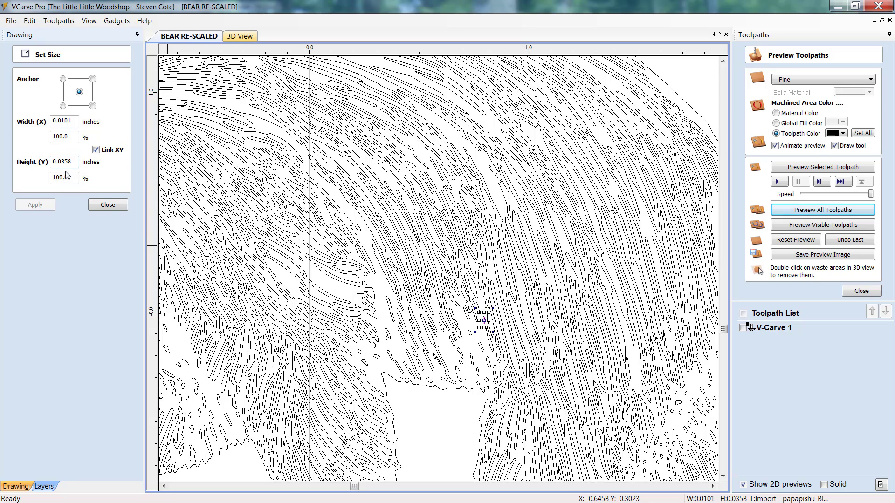
pyautogui.click(112, 206)
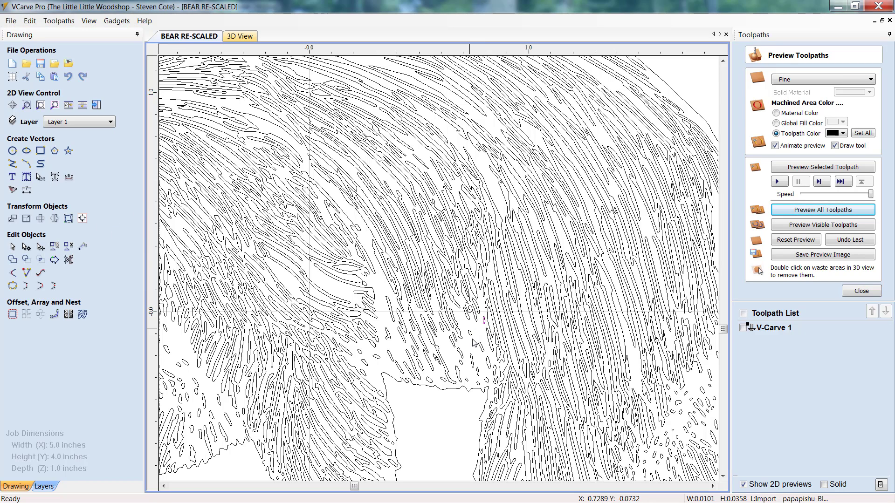
pyautogui.scroll(4, 477, 330)
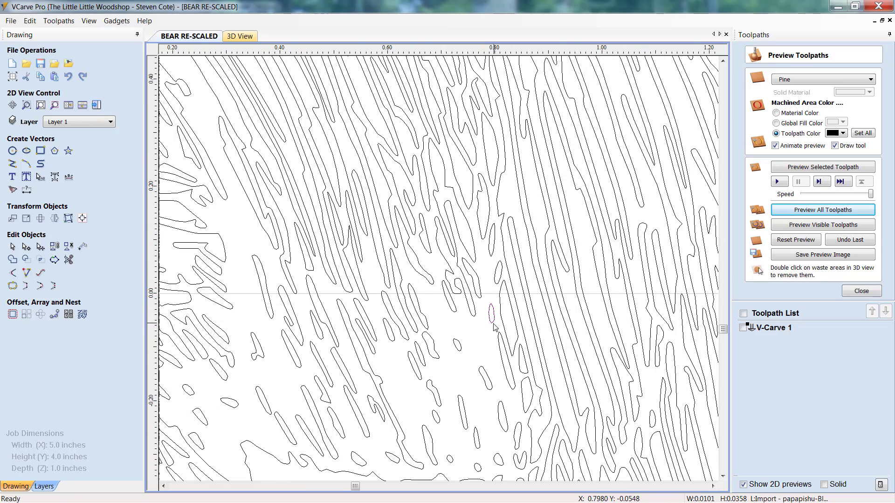
pyautogui.scroll(-4, 486, 334)
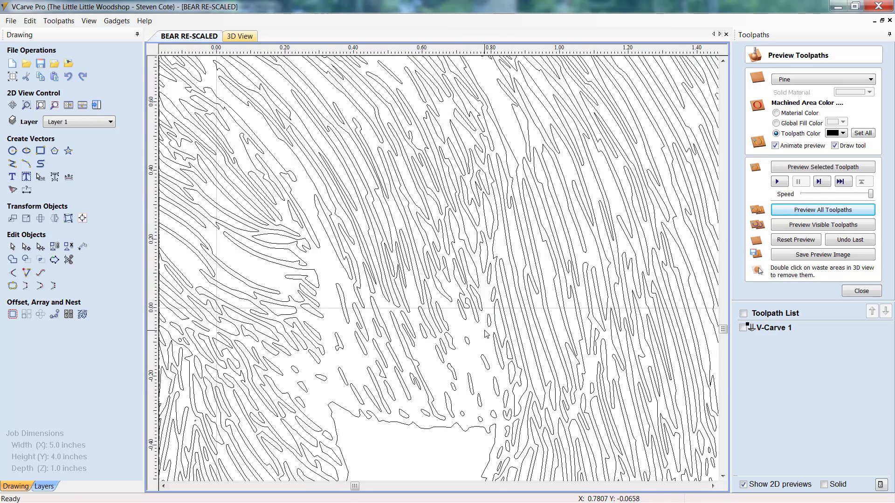
pyautogui.scroll(-2, 486, 333)
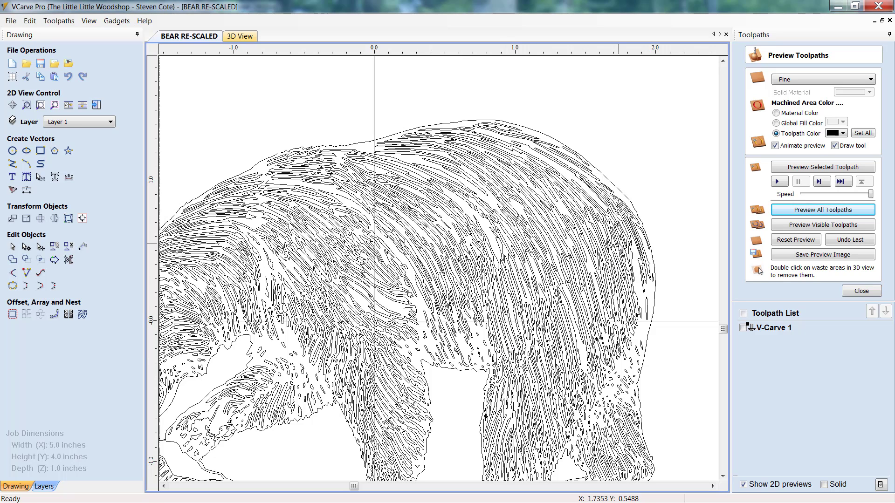
# Examine the carved fur detail on the BEAR RE-SCALED bear's shoulder and belly in the 3D preview
pyautogui.click(239, 36)
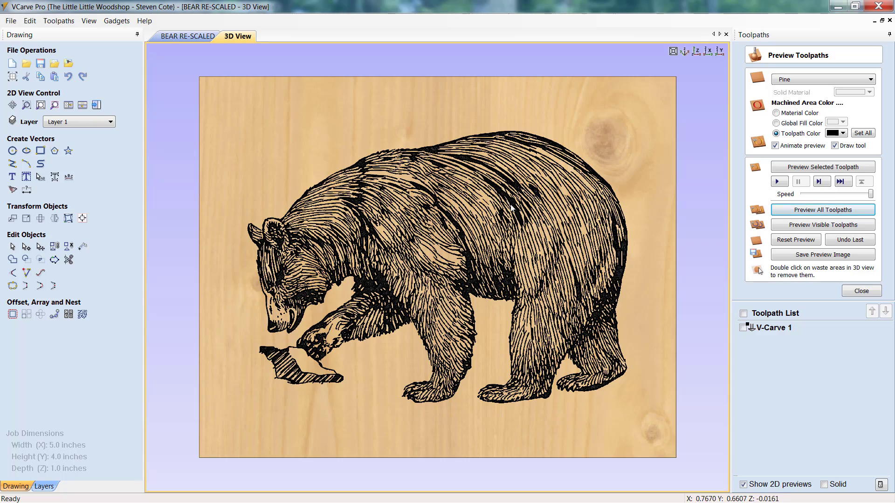
pyautogui.scroll(2, 513, 207)
pyautogui.scroll(2, 513, 208)
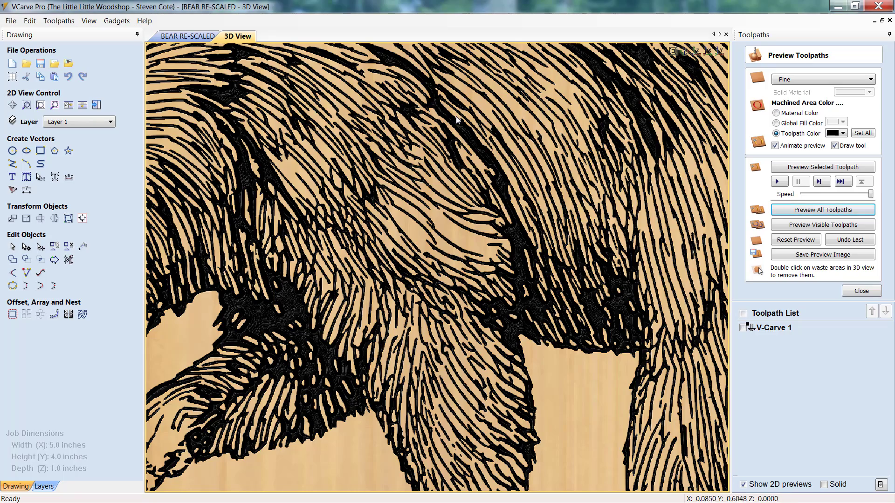
# Examine the carved fur lines above the front leg up close in the BEAR RE-SCALED 3D preview
pyautogui.scroll(1, 511, 224)
pyautogui.scroll(3, 510, 221)
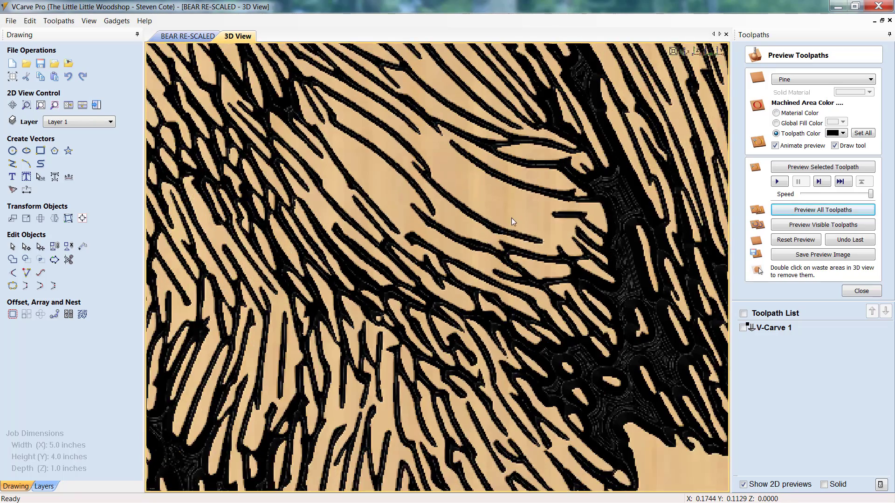
pyautogui.scroll(-4, 512, 218)
pyautogui.scroll(-2, 511, 217)
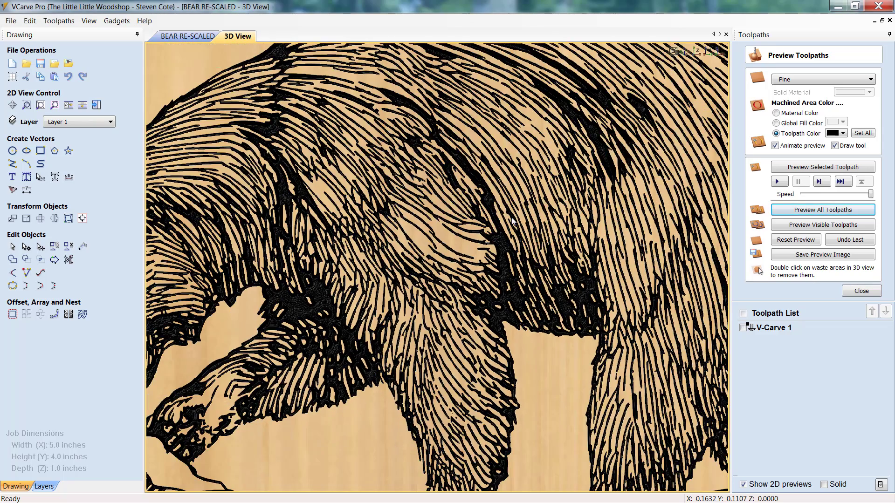
pyautogui.scroll(-5, 511, 221)
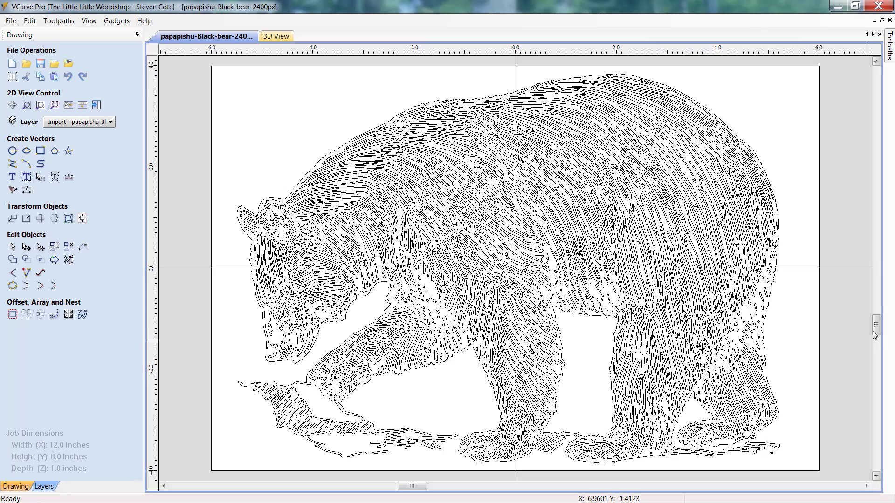
# In the papapishu-Black-bear-2400px drawing, check the sizes of several tiny contours on the bear's front paw
pyautogui.moveTo(876, 325); pyautogui.dragTo(877, 329)
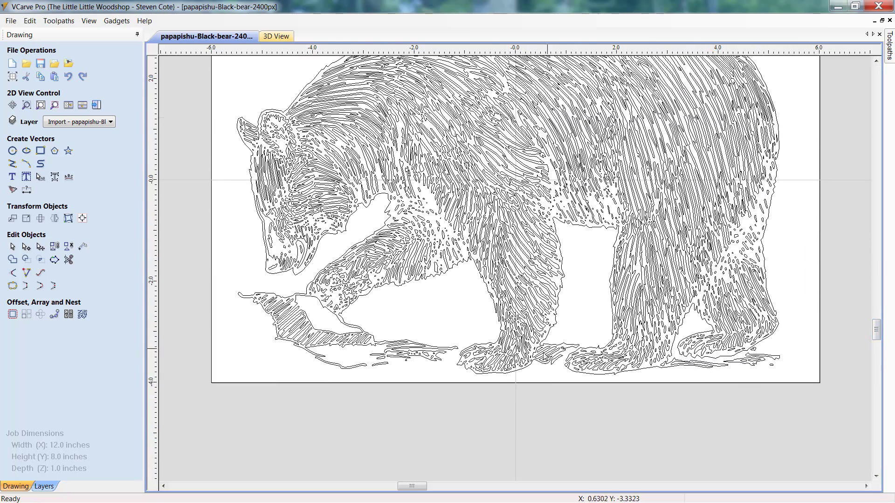
pyautogui.scroll(3, 541, 359)
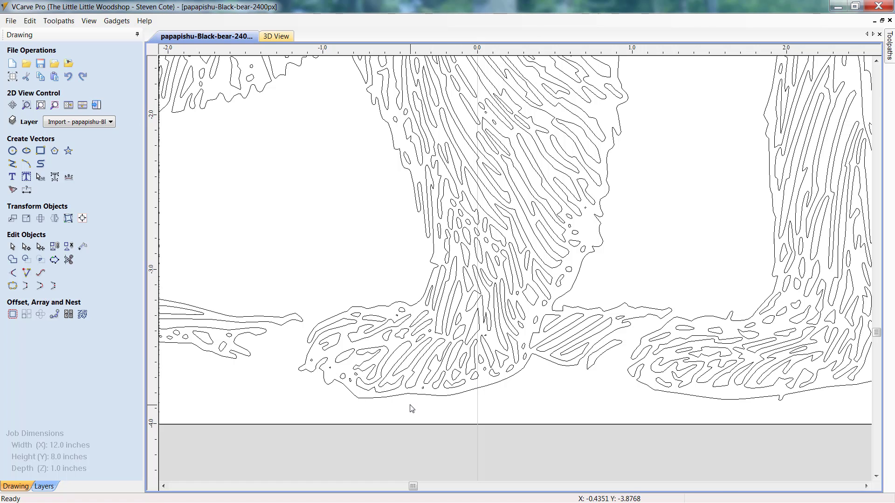
pyautogui.click(390, 335)
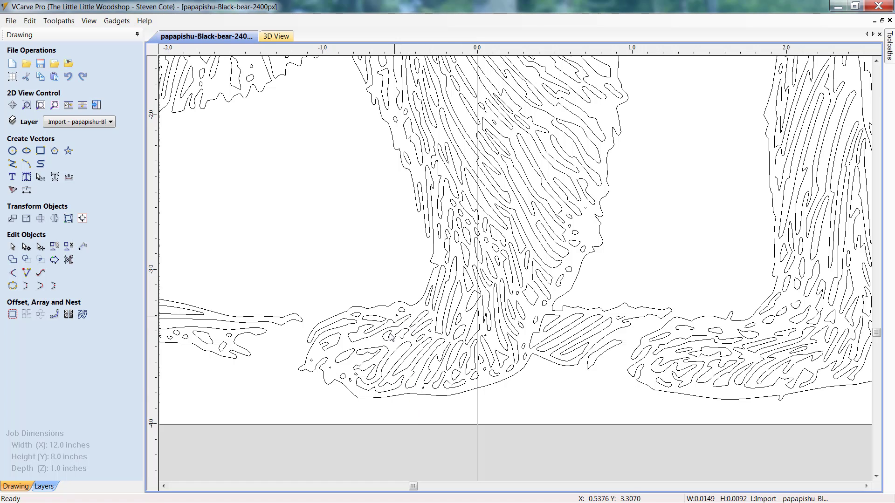
pyautogui.click(350, 380)
pyautogui.click(356, 376)
pyautogui.click(310, 360)
pyautogui.scroll(-5, 584, 416)
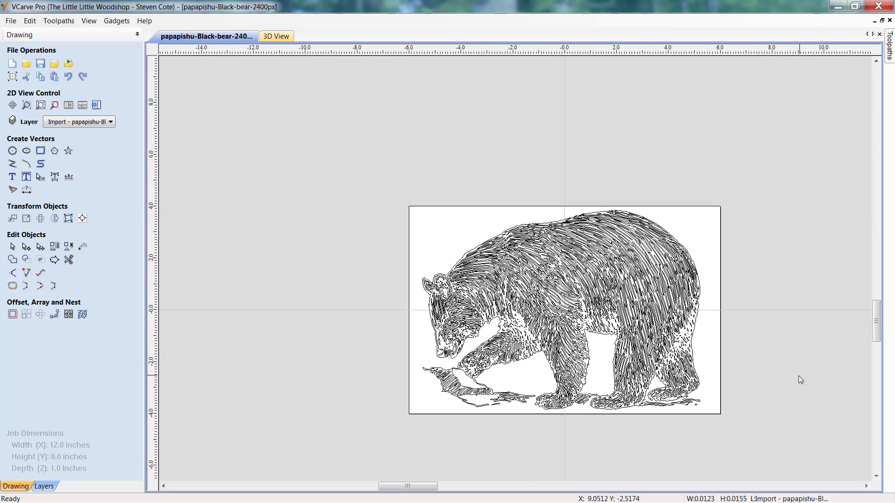
pyautogui.scroll(2, 717, 357)
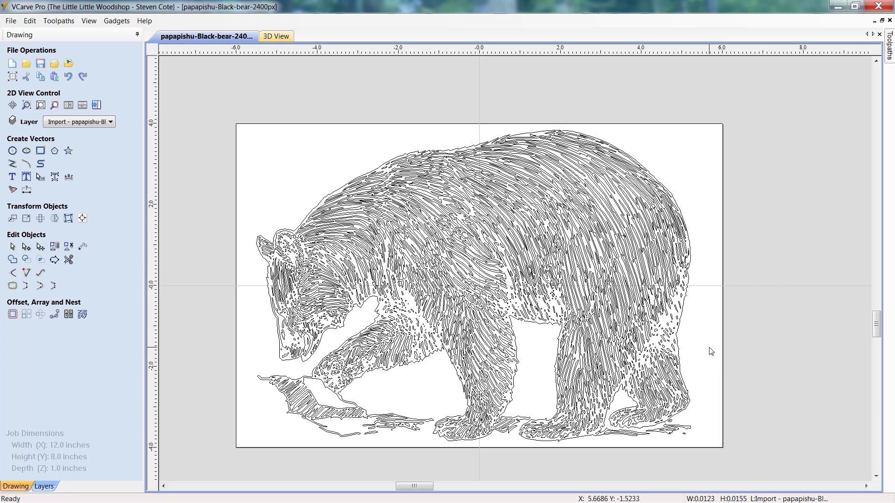
# In the papapishu-Black-bear-2400px 3D view, keep the toolpath operations permanently shown and preview all toolpaths
pyautogui.click(287, 36)
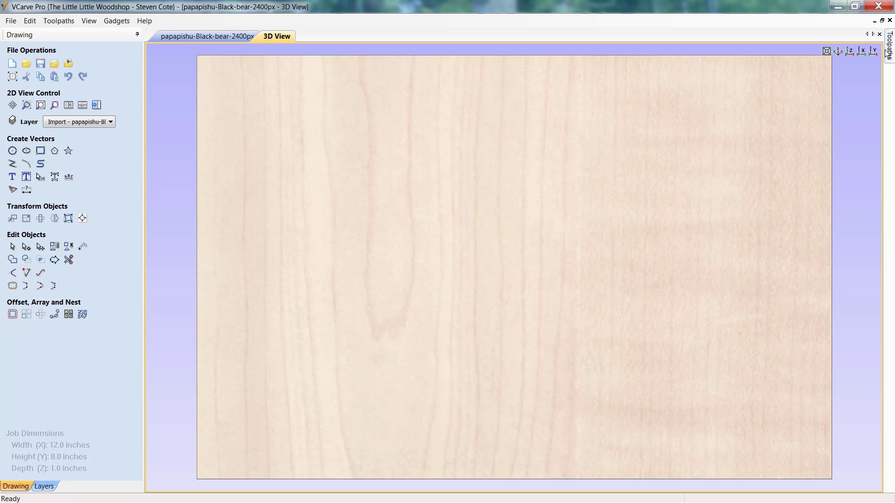
pyautogui.moveTo(887, 52)
pyautogui.click(878, 35)
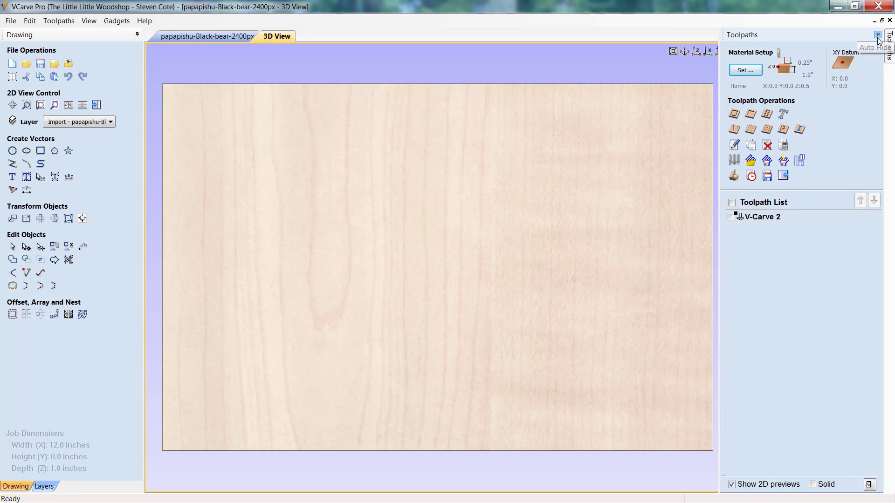
pyautogui.moveTo(787, 218)
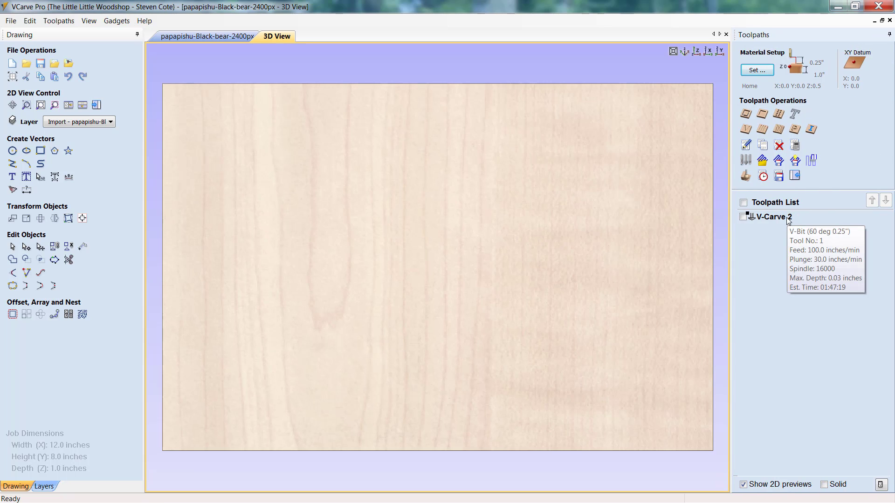
pyautogui.click(746, 176)
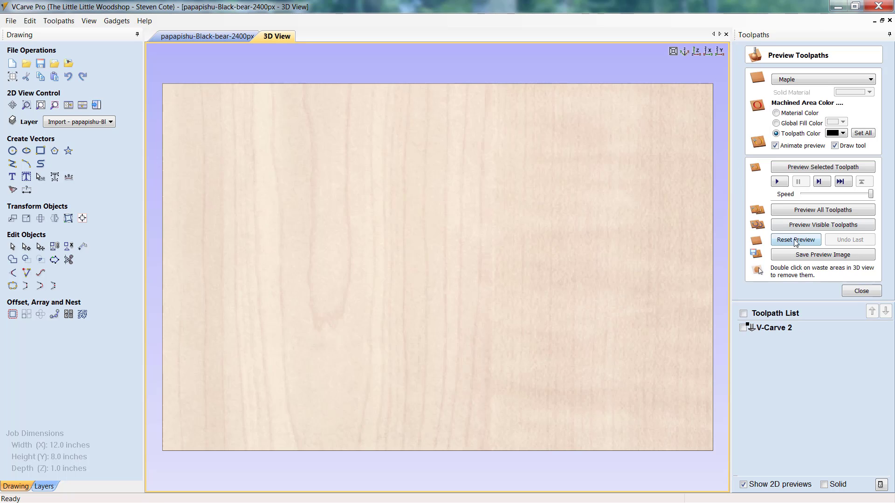
pyautogui.click(830, 210)
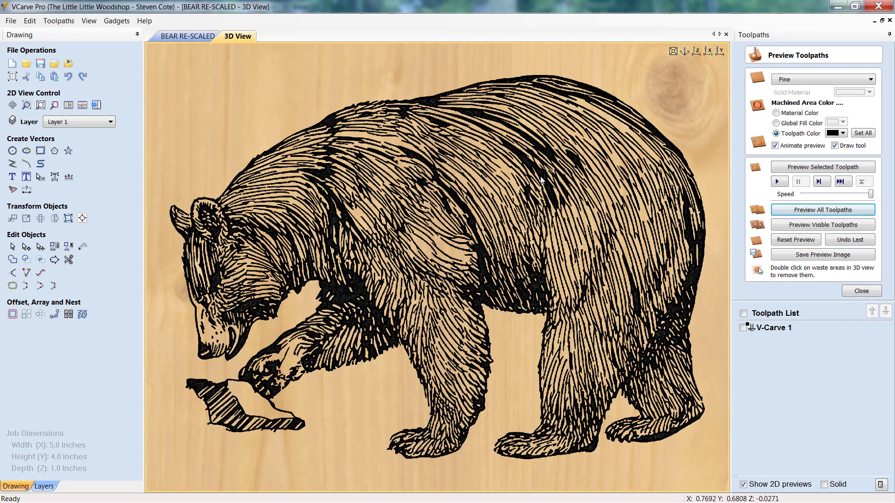
# Inspect the carved fur from the shoulder to the belly in the BEAR RE-SCALED 3D preview, ending with the whole bear
pyautogui.scroll(6, 546, 168)
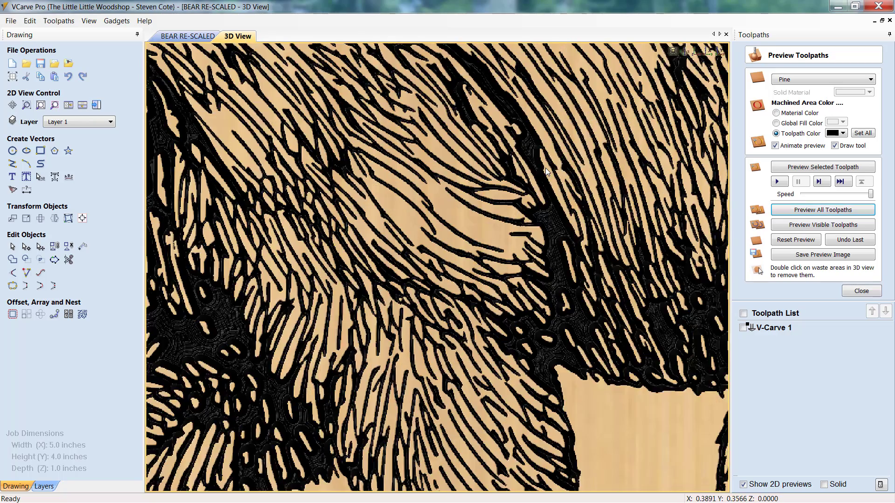
pyautogui.scroll(-1, 562, 158)
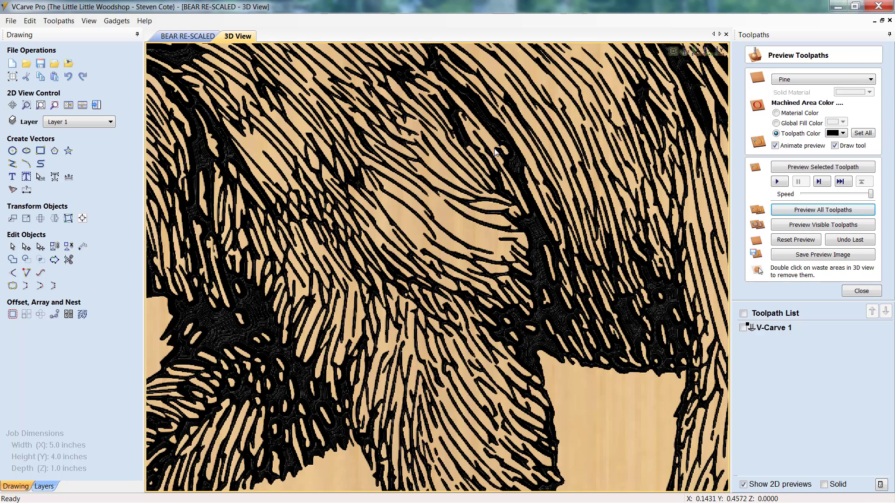
pyautogui.scroll(-2, 516, 206)
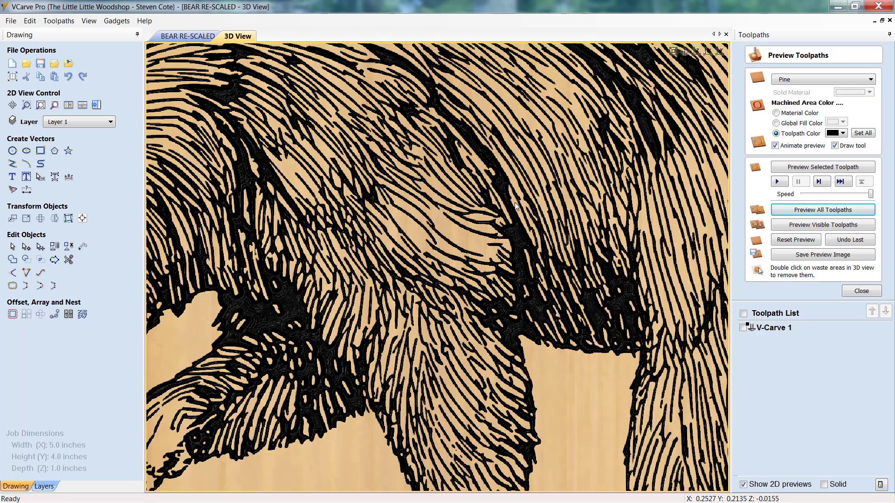
pyautogui.scroll(-5, 515, 207)
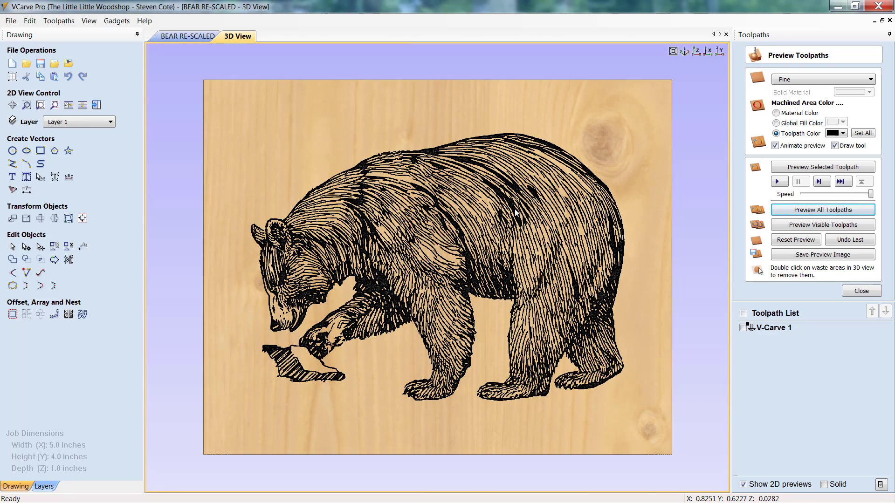